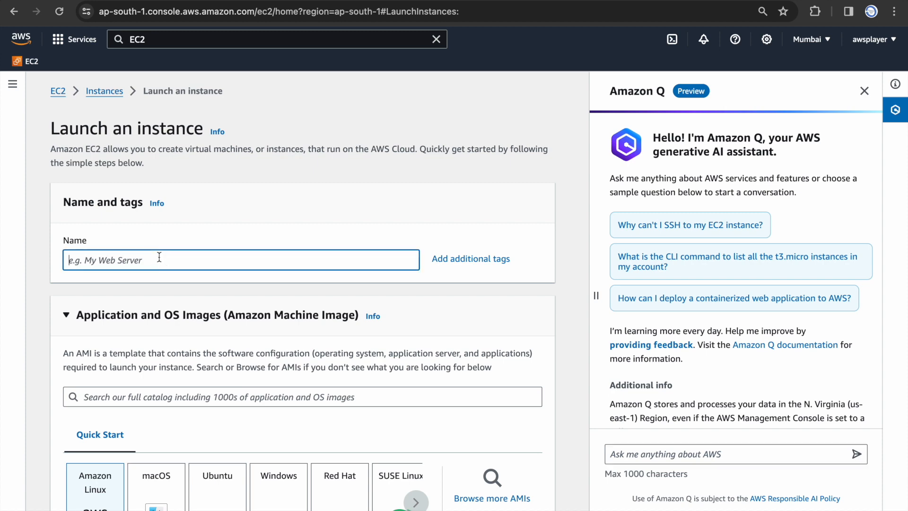
Step: Name the instance demo1 and choose the 64-bit (x86) architecture for its Amazon Linux 2023 image
{"action": "type", "text": "demo1"}
{"action": "scroll", "coordinate": [181, 320], "scroll_direction": "down", "scroll_amount": 4}
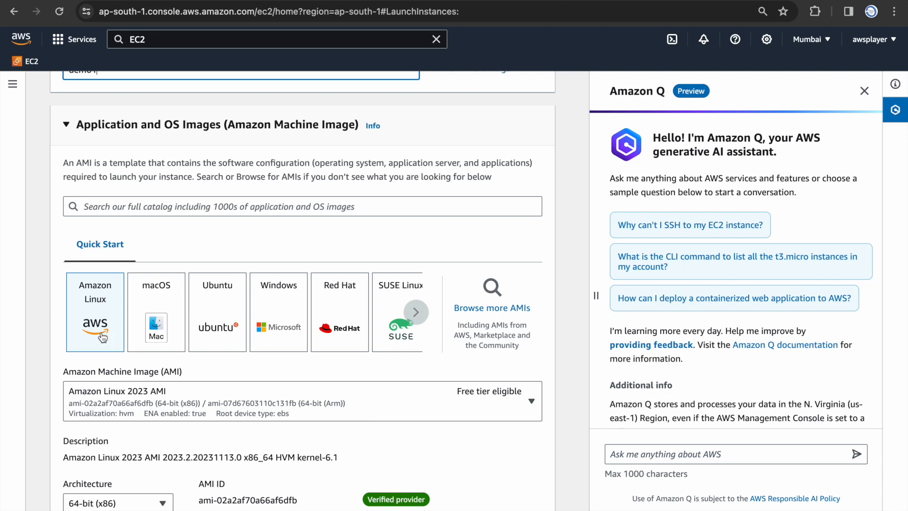
{"action": "scroll", "coordinate": [112, 336], "scroll_direction": "down", "scroll_amount": 4}
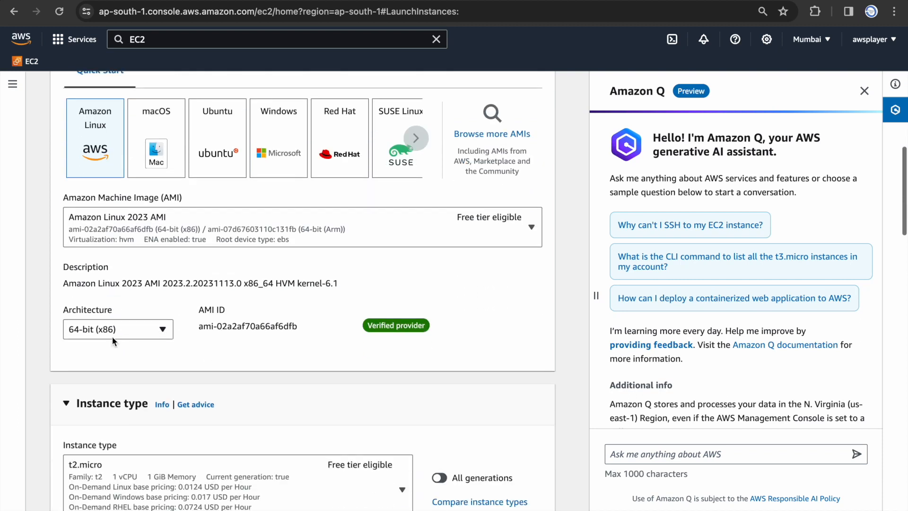
{"action": "scroll", "coordinate": [321, 327], "scroll_direction": "down", "scroll_amount": 3}
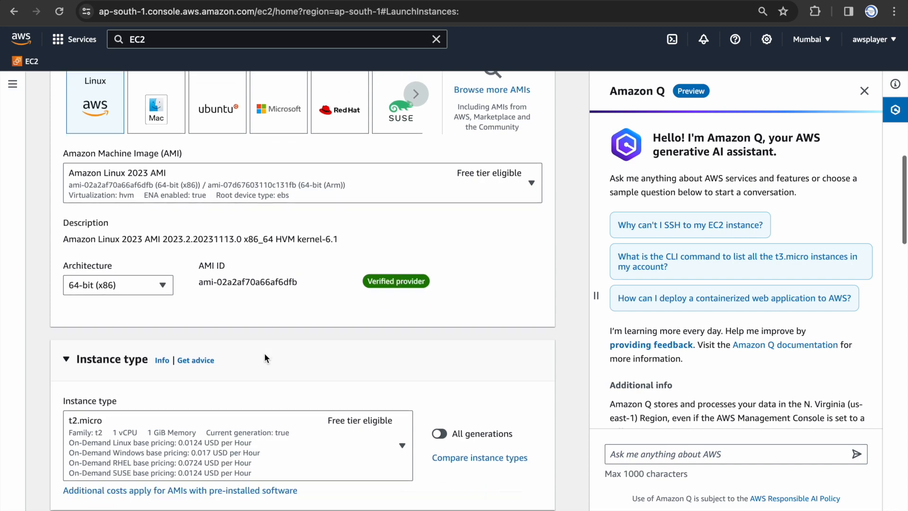
{"action": "left_click", "coordinate": [119, 210]}
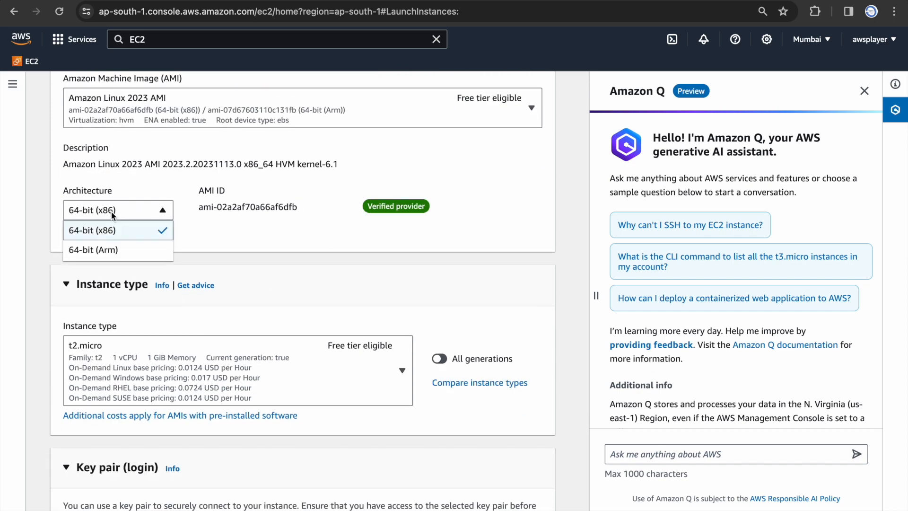
{"action": "left_click", "coordinate": [113, 235]}
Step: Look through the available instance types, leaving t2.micro selected
{"action": "scroll", "coordinate": [259, 275], "scroll_direction": "down", "scroll_amount": 3}
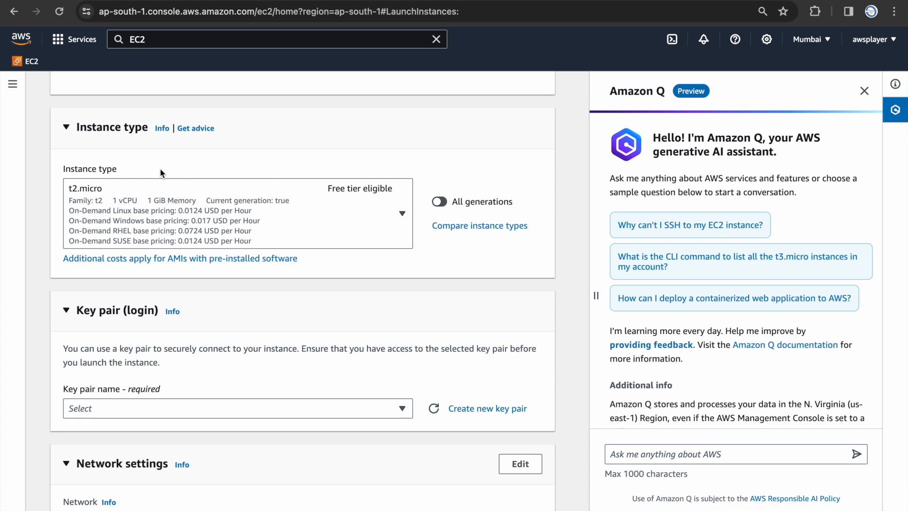
{"action": "left_click", "coordinate": [401, 214]}
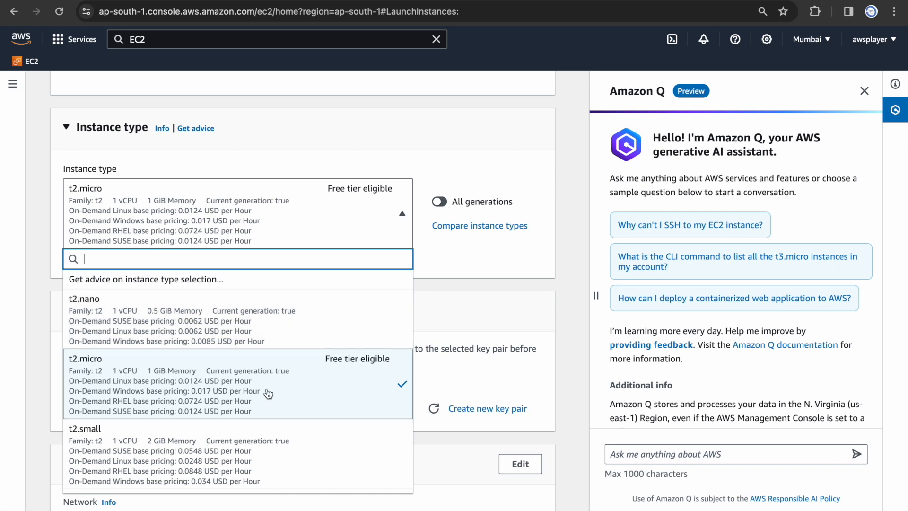
{"action": "scroll", "coordinate": [268, 394], "scroll_direction": "down", "scroll_amount": 4}
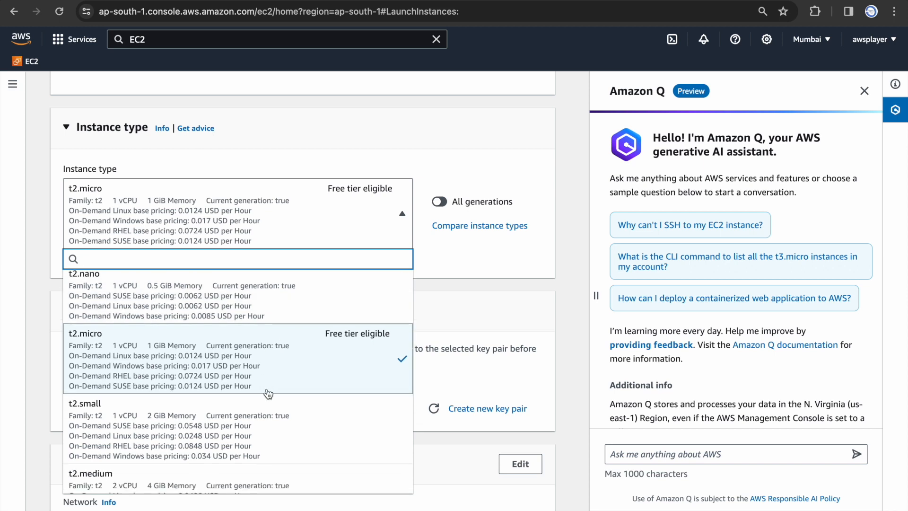
{"action": "scroll", "coordinate": [268, 394], "scroll_direction": "down", "scroll_amount": 3}
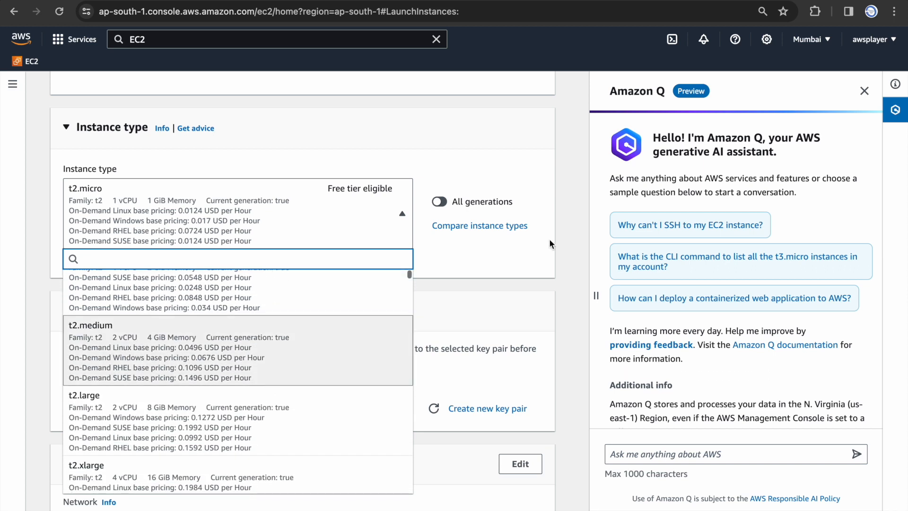
{"action": "left_click", "coordinate": [513, 261]}
Step: Create an RSA key pair named keypair in .pem format for logging in to the instance
{"action": "scroll", "coordinate": [350, 325], "scroll_direction": "down", "scroll_amount": 2}
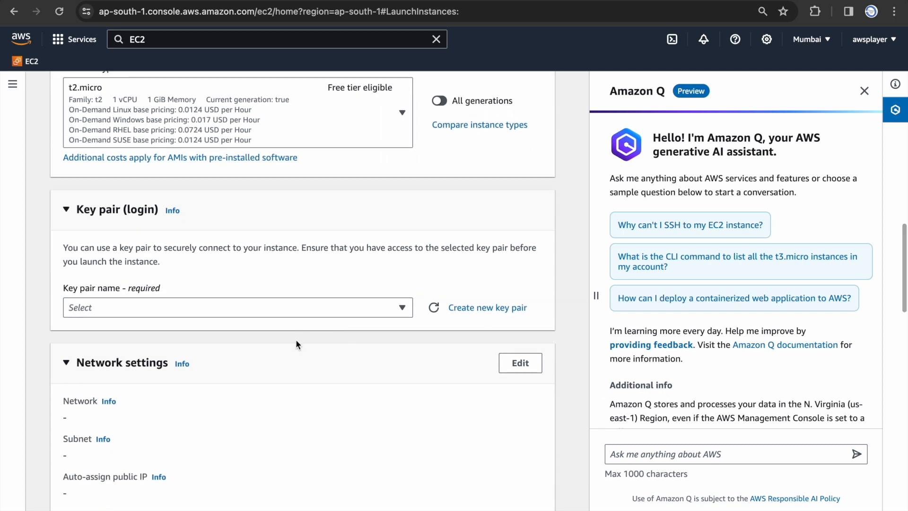
{"action": "left_click", "coordinate": [274, 308]}
{"action": "left_click", "coordinate": [274, 305]}
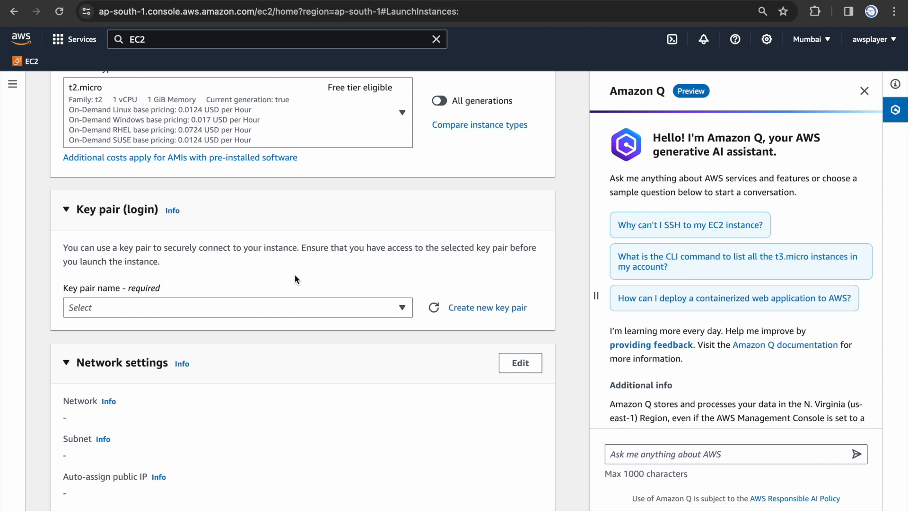
{"action": "left_click", "coordinate": [476, 307]}
{"action": "left_click", "coordinate": [335, 185]}
{"action": "type", "text": "keypair"}
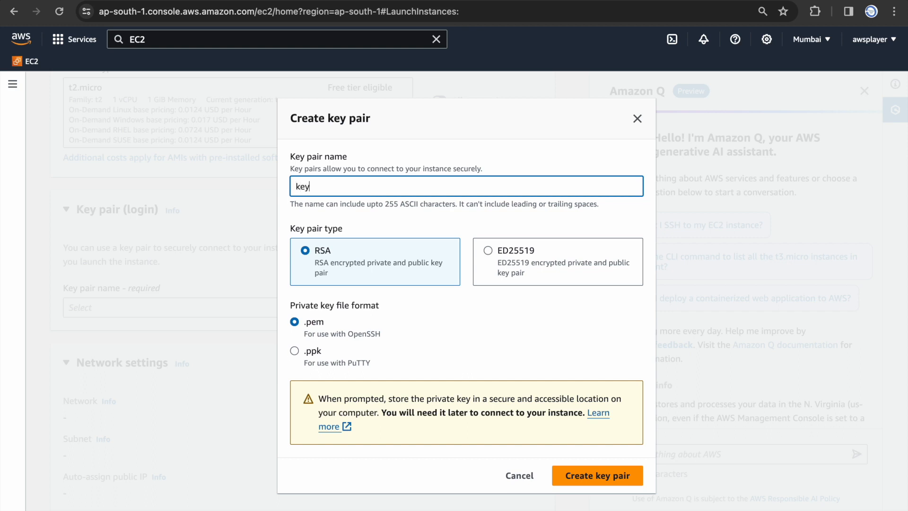
{"action": "left_click", "coordinate": [605, 476]}
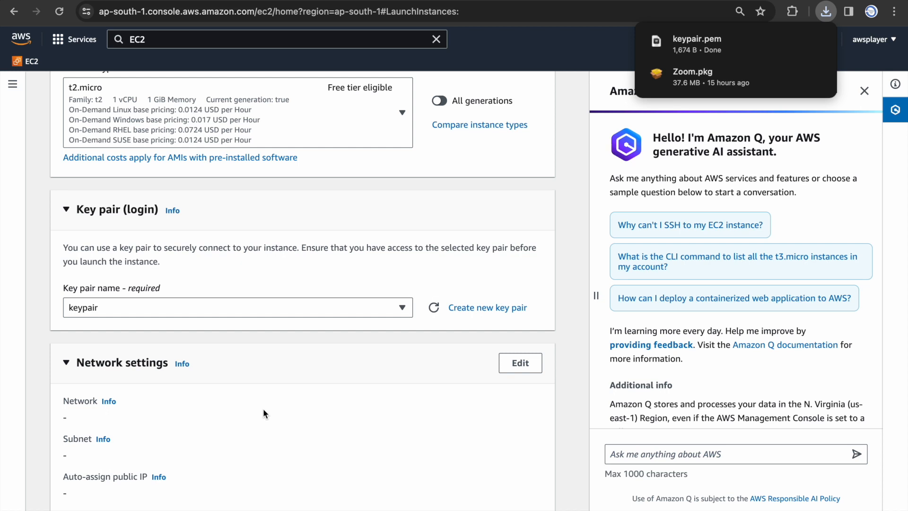
Step: Read the help on the Network setting and close it
{"action": "scroll", "coordinate": [262, 408], "scroll_direction": "down", "scroll_amount": 5}
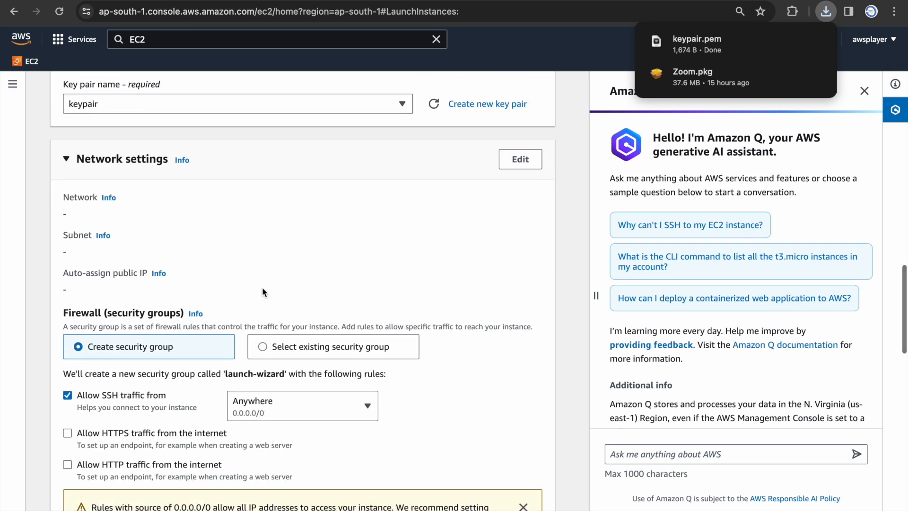
{"action": "left_click", "coordinate": [110, 198]}
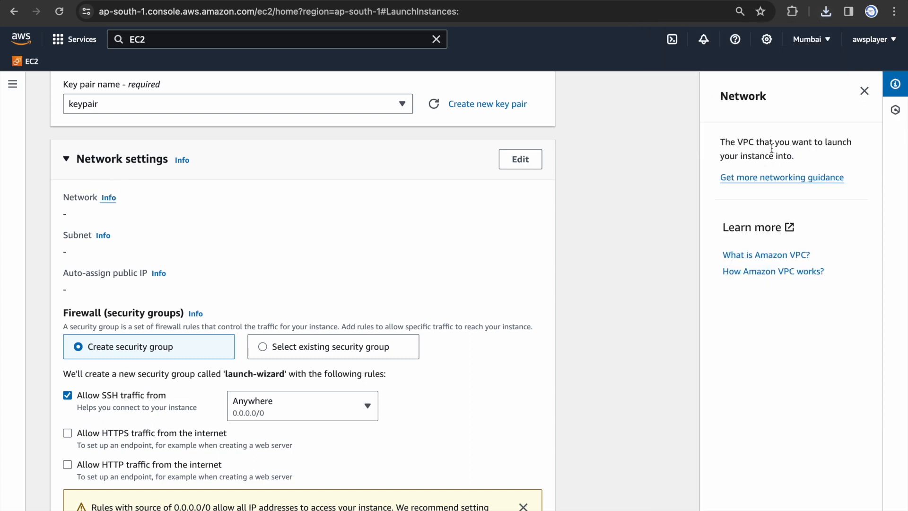
{"action": "left_click", "coordinate": [864, 91]}
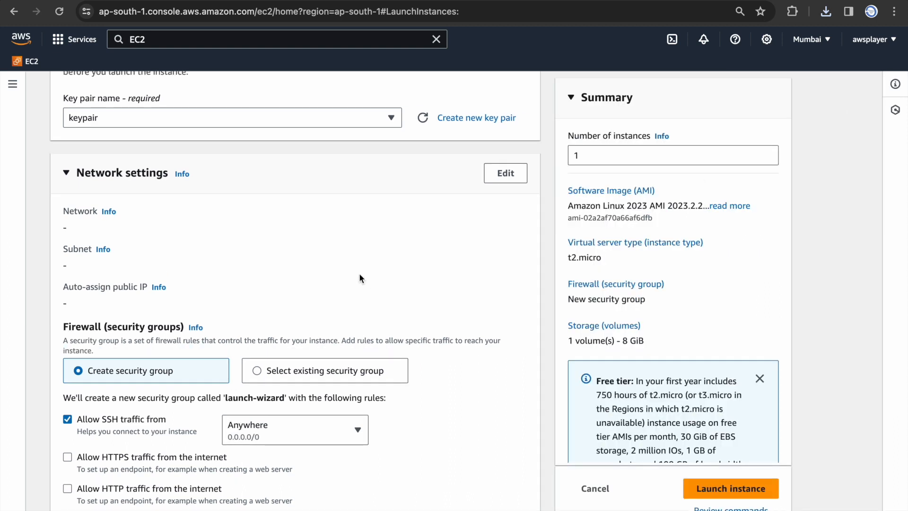
Step: Restrict the SSH traffic source of the new security group to My IP
{"action": "scroll", "coordinate": [358, 273], "scroll_direction": "down", "scroll_amount": 2}
{"action": "scroll", "coordinate": [359, 273], "scroll_direction": "up", "scroll_amount": 2}
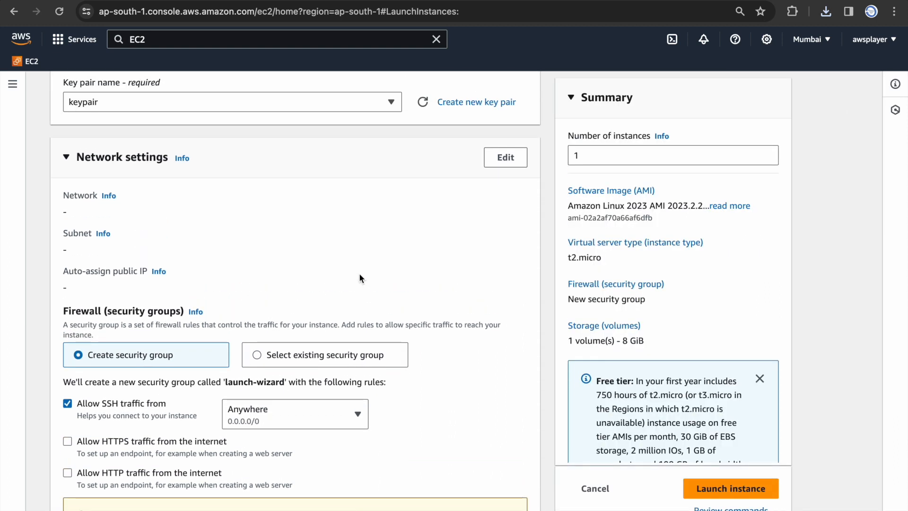
{"action": "scroll", "coordinate": [359, 274], "scroll_direction": "down", "scroll_amount": 1}
{"action": "scroll", "coordinate": [359, 276], "scroll_direction": "down", "scroll_amount": 1}
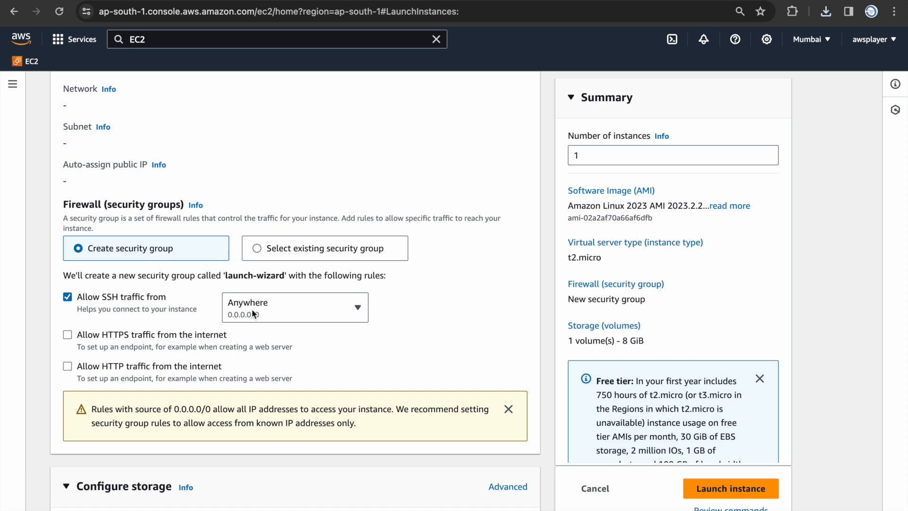
{"action": "left_click", "coordinate": [270, 308]}
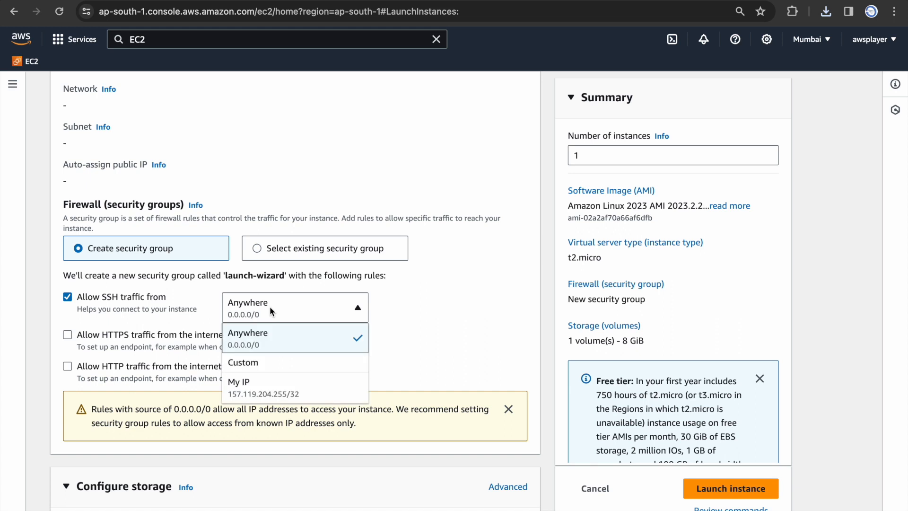
{"action": "left_click", "coordinate": [261, 383]}
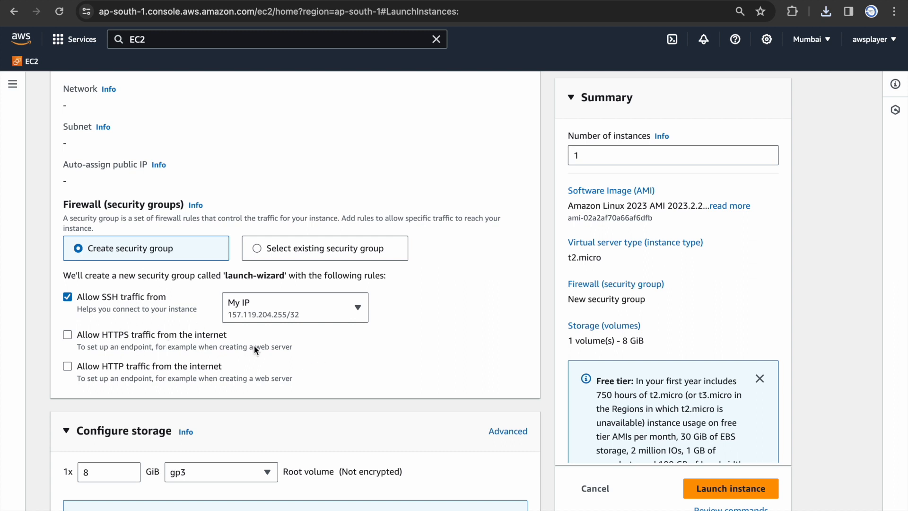
Step: Open the instance's network settings for editing
{"action": "scroll", "coordinate": [180, 333], "scroll_direction": "down", "scroll_amount": 2}
{"action": "scroll", "coordinate": [180, 333], "scroll_direction": "up", "scroll_amount": 1}
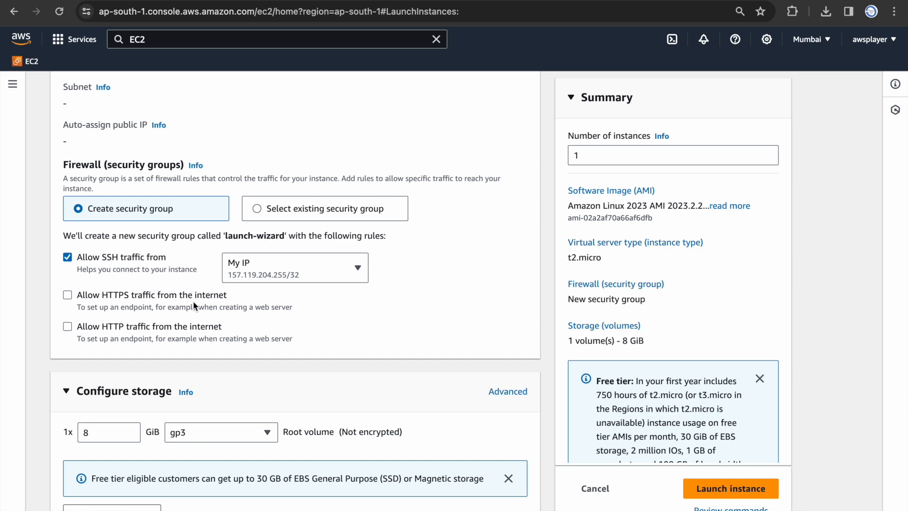
{"action": "scroll", "coordinate": [193, 301], "scroll_direction": "down", "scroll_amount": 3}
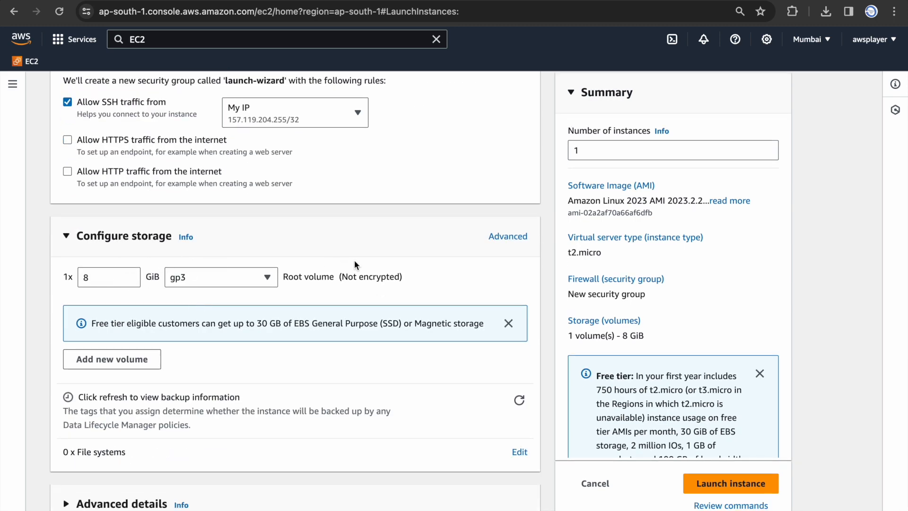
{"action": "scroll", "coordinate": [354, 260], "scroll_direction": "up", "scroll_amount": 10}
{"action": "scroll", "coordinate": [353, 260], "scroll_direction": "down", "scroll_amount": 5}
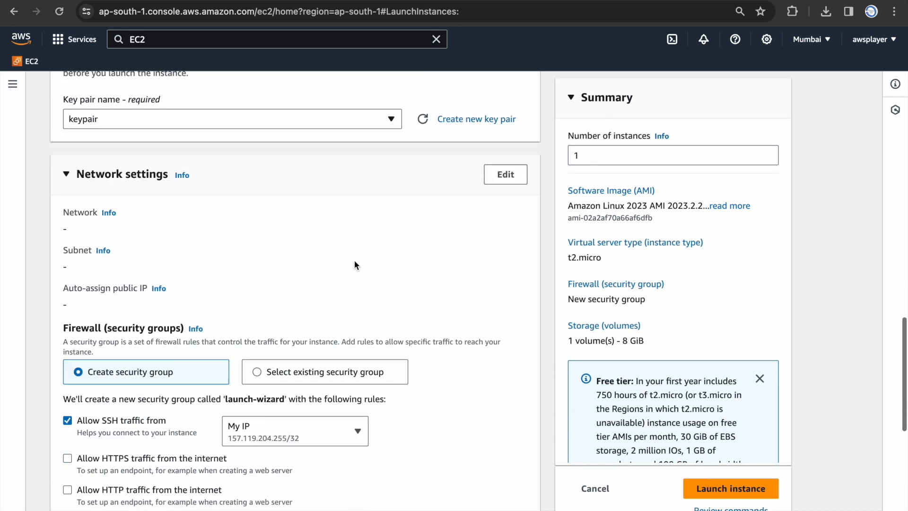
{"action": "left_click", "coordinate": [505, 165]}
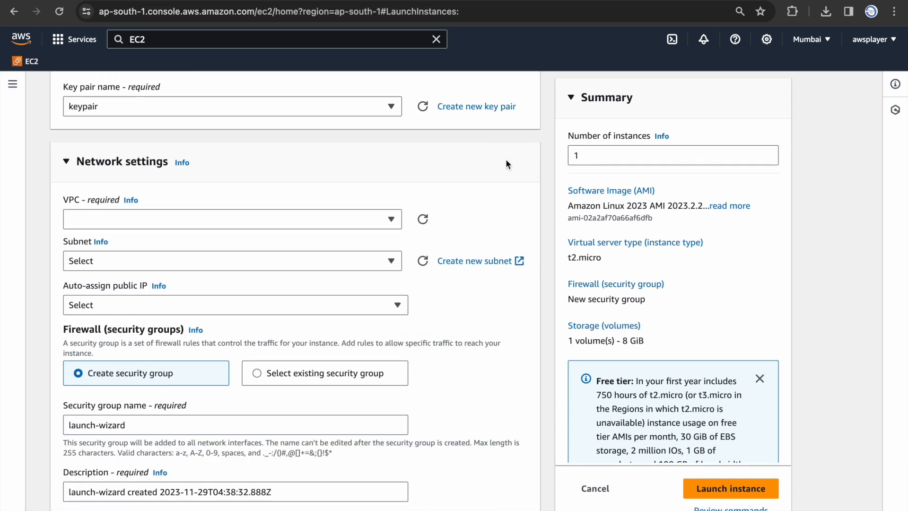
Step: Check the VPC and subnet choices offered in the network settings
{"action": "scroll", "coordinate": [273, 293], "scroll_direction": "down", "scroll_amount": 2}
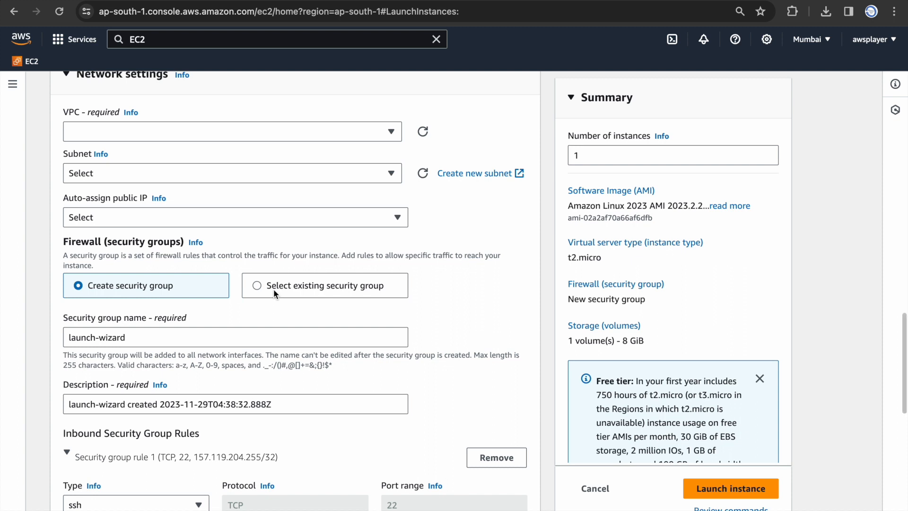
{"action": "scroll", "coordinate": [157, 174], "scroll_direction": "up", "scroll_amount": 1}
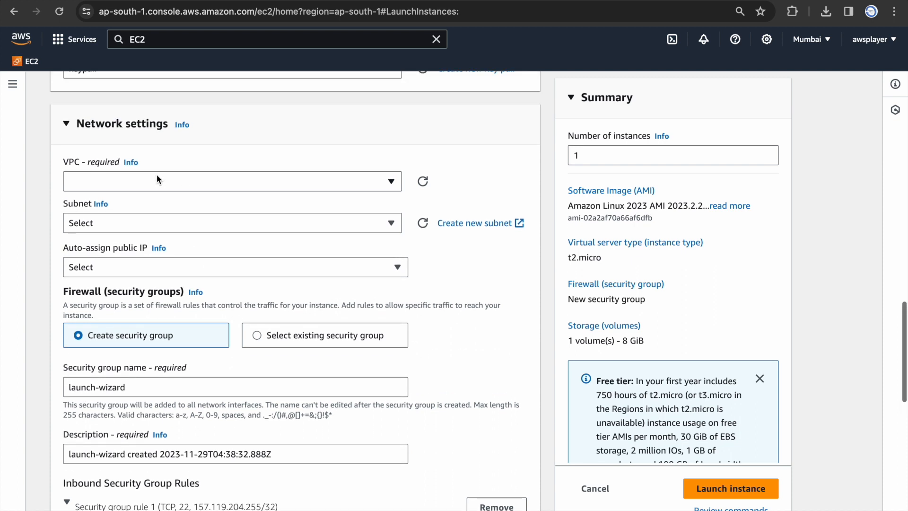
{"action": "left_click", "coordinate": [135, 223]}
{"action": "left_click", "coordinate": [474, 263]}
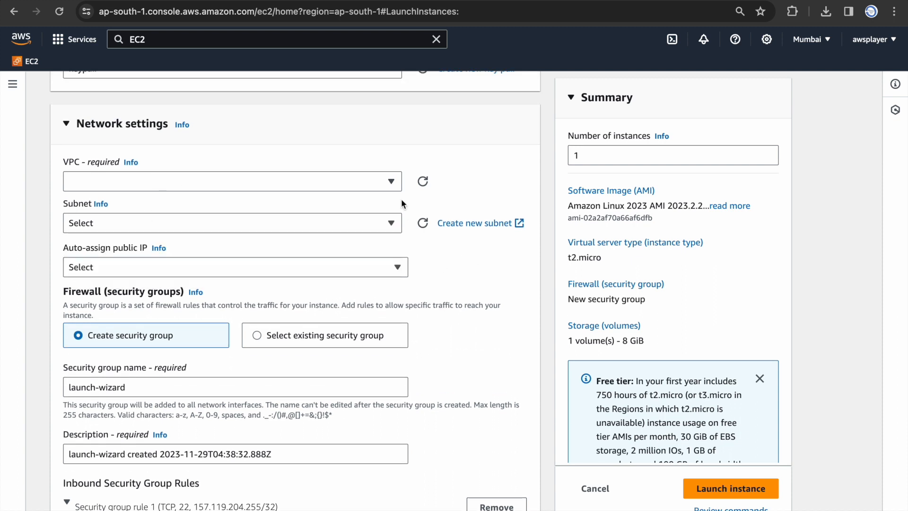
{"action": "left_click", "coordinate": [392, 185]}
{"action": "left_click", "coordinate": [392, 185]}
{"action": "left_click", "coordinate": [392, 185]}
{"action": "left_click", "coordinate": [474, 188]}
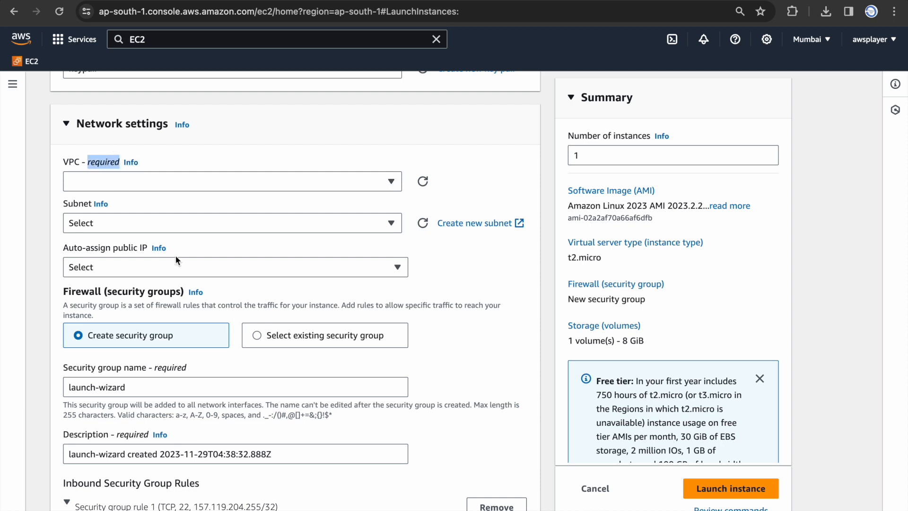
Step: Set Auto-assign public IP to Enable in the network settings
{"action": "left_click", "coordinate": [157, 264]}
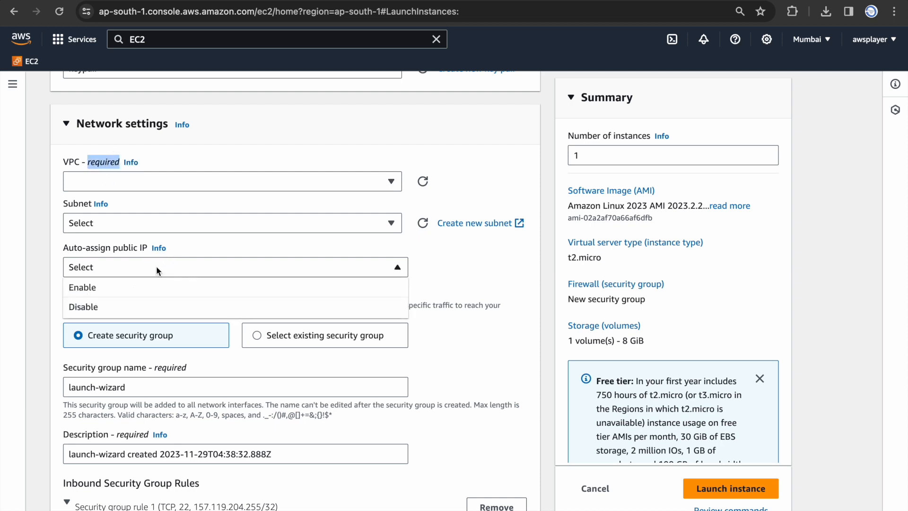
{"action": "left_click", "coordinate": [474, 263]}
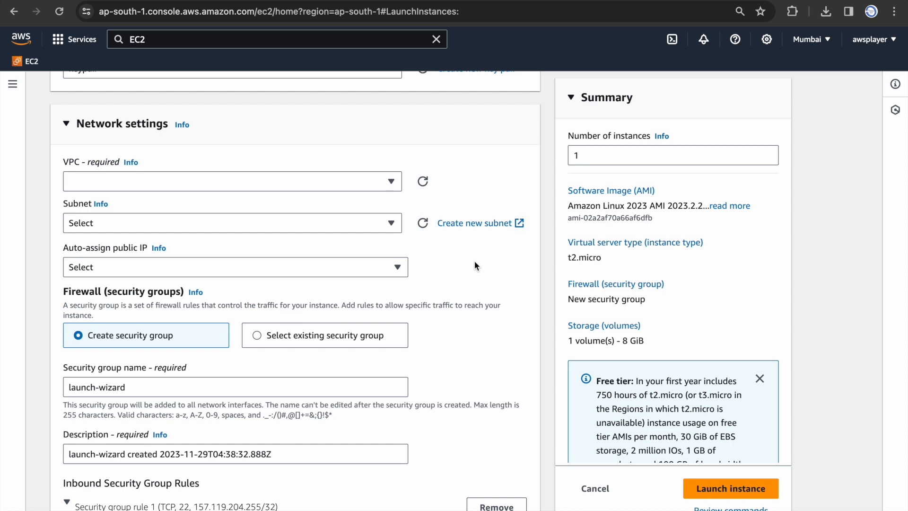
{"action": "left_click", "coordinate": [210, 273]}
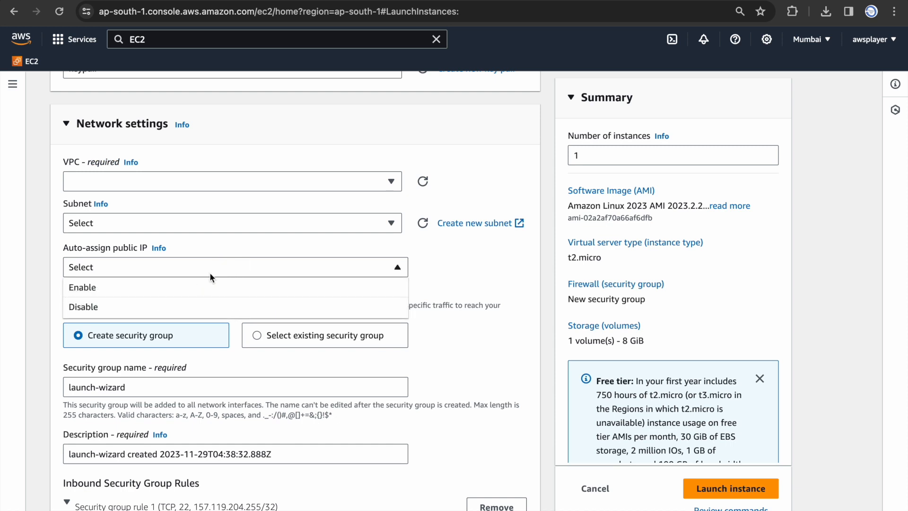
{"action": "left_click", "coordinate": [184, 288]}
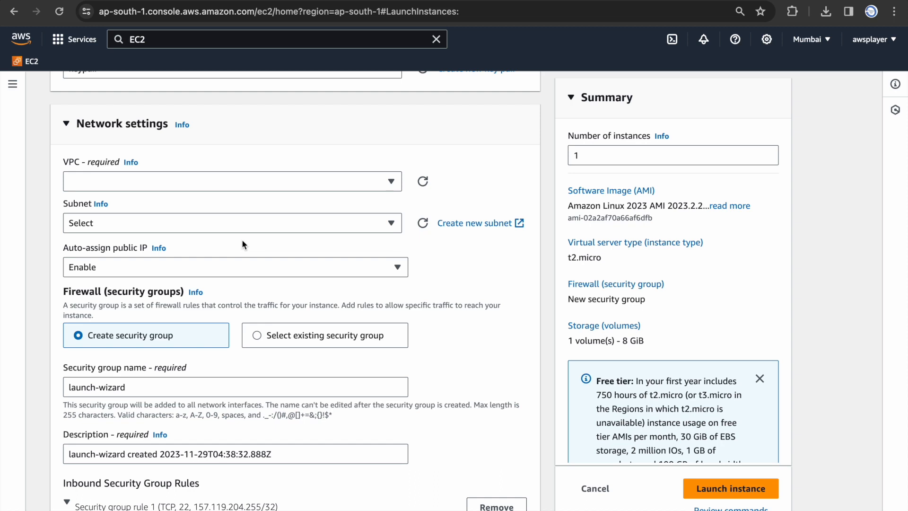
Step: Read the help on Auto-assign public IP and recheck the subnet and VPC choices
{"action": "left_click", "coordinate": [158, 248]}
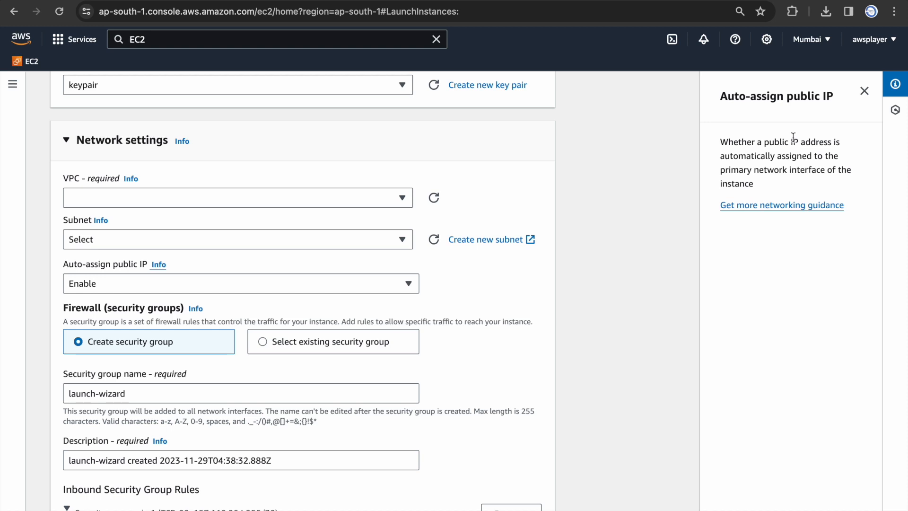
{"action": "left_click", "coordinate": [98, 244]}
{"action": "left_click", "coordinate": [132, 202]}
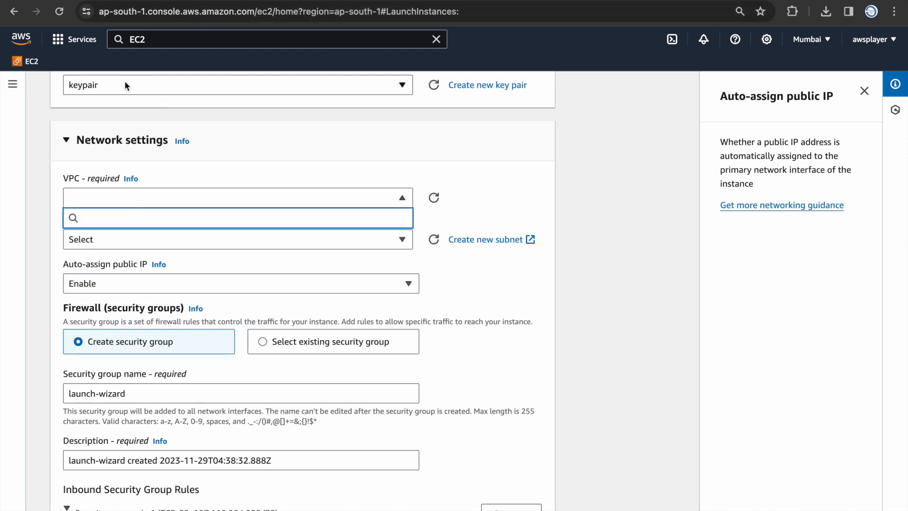
Step: Duplicate the browser tab that holds the instance launch form
{"action": "right_click", "coordinate": [86, 0]}
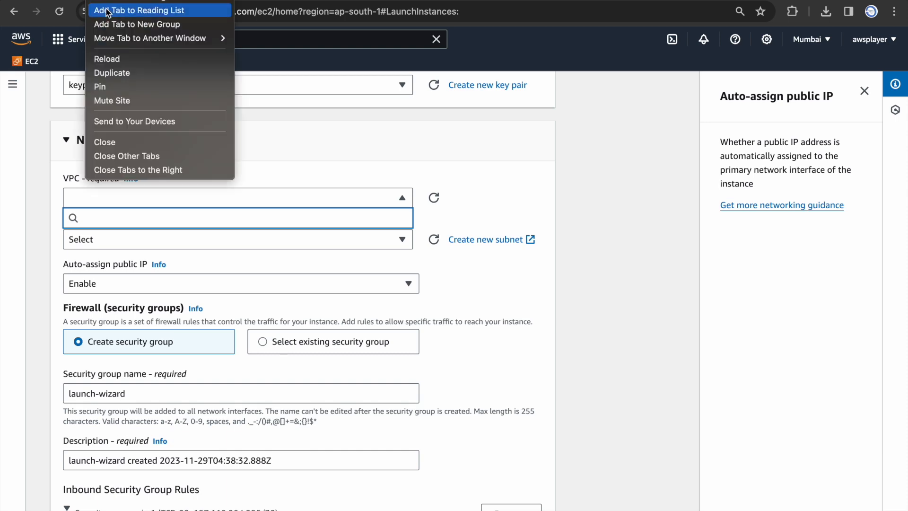
{"action": "left_click", "coordinate": [112, 72]}
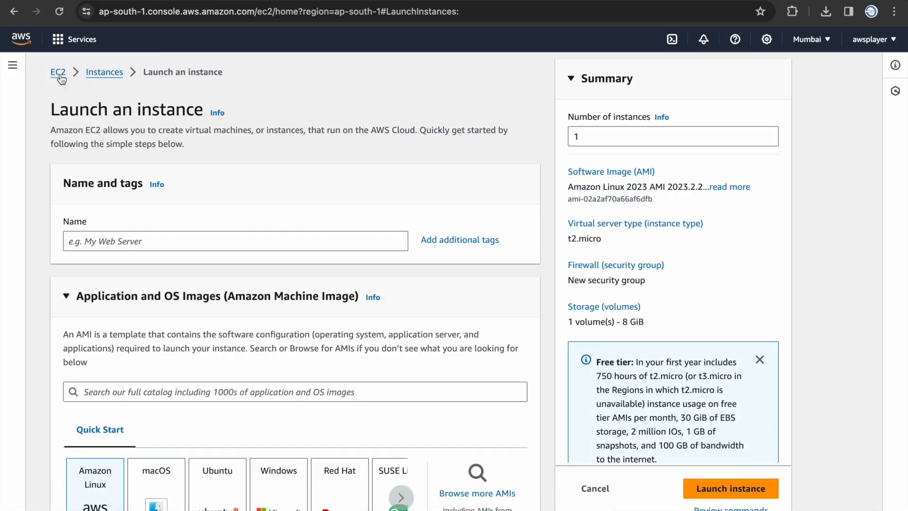
Step: Leave the duplicated launch form, search the AWS services for VPC and open the VPC dashboard
{"action": "left_click", "coordinate": [58, 73]}
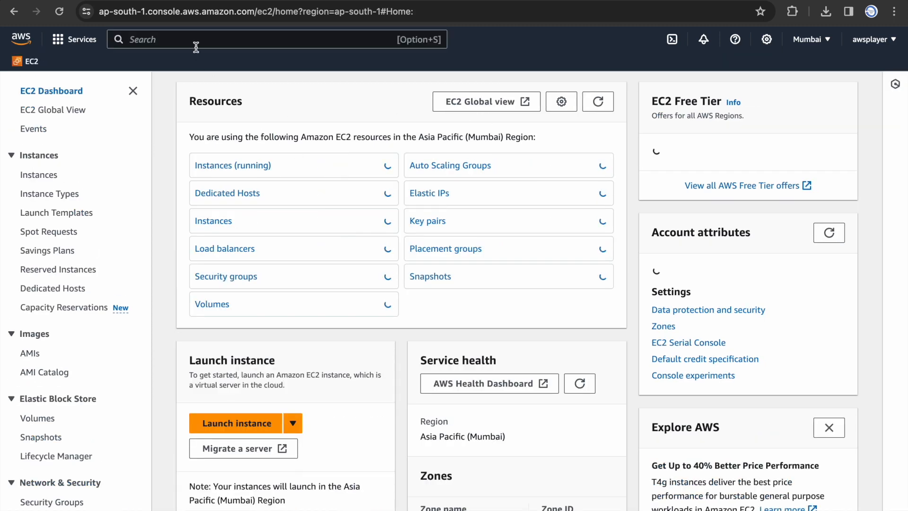
{"action": "left_click", "coordinate": [194, 41]}
{"action": "type", "text": "VPC"}
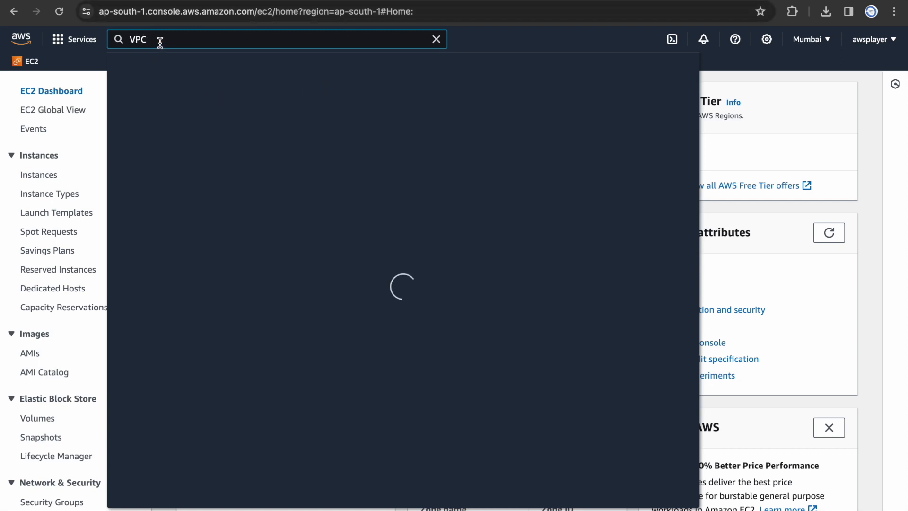
{"action": "key", "text": "Escape"}
{"action": "type", "text": "VPC"}
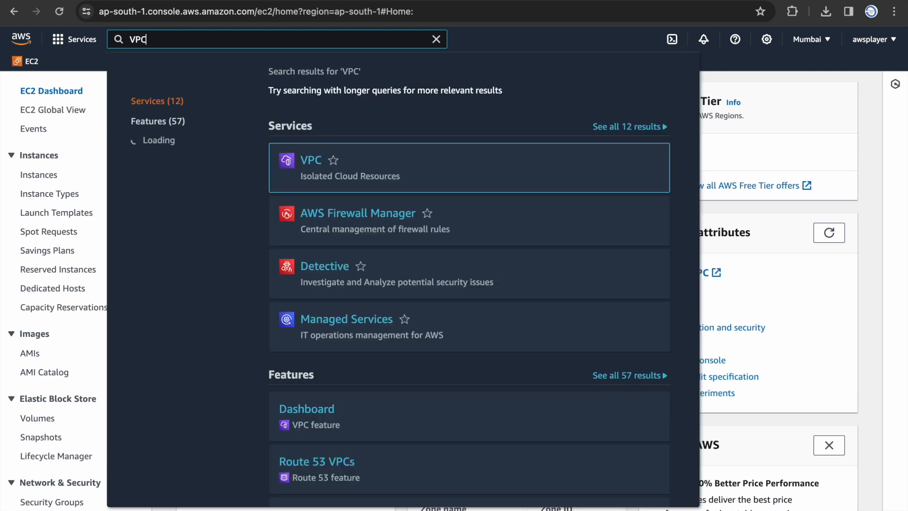
{"action": "mouse_move", "coordinate": [308, 163]}
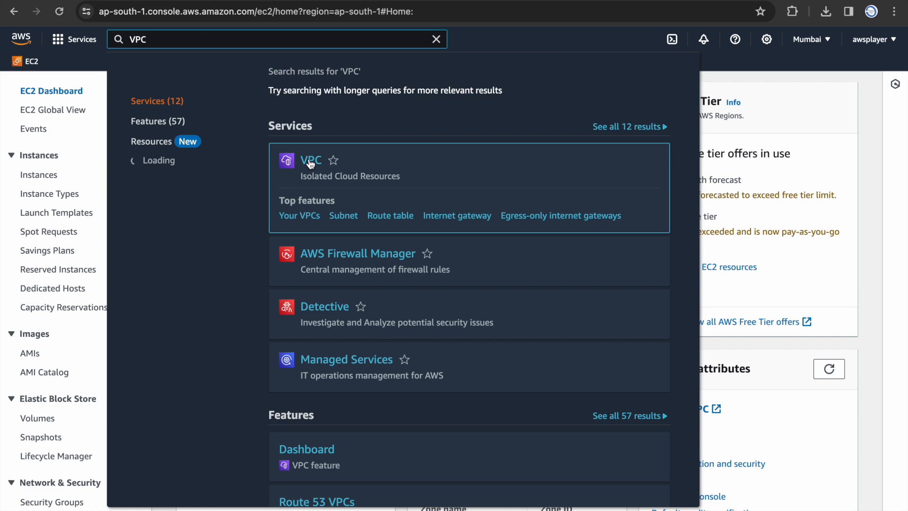
{"action": "left_click", "coordinate": [312, 161]}
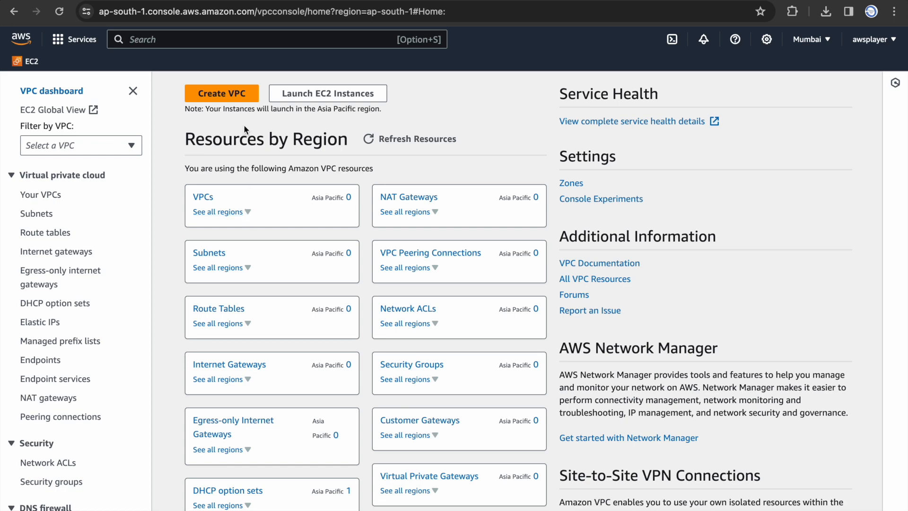
Step: Start creating a VPC with the VPC and more option and review the preview of its subnets and route tables
{"action": "left_click", "coordinate": [227, 98]}
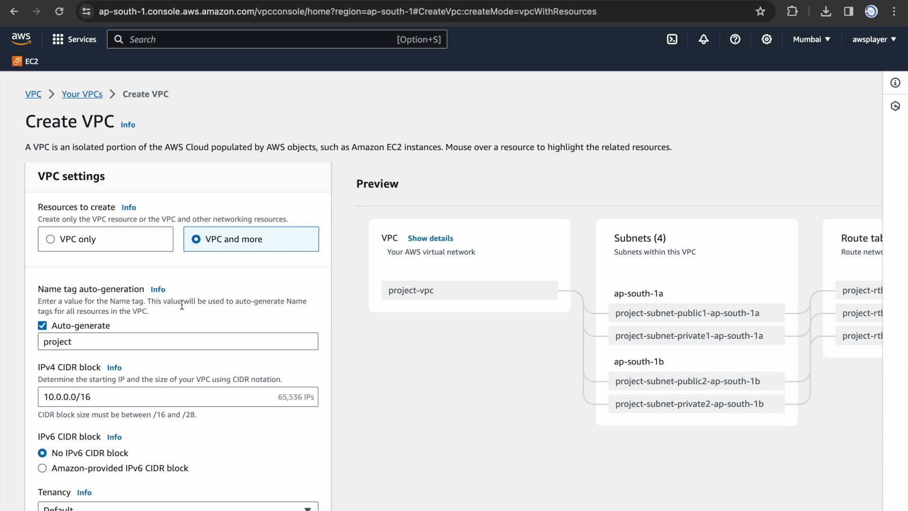
{"action": "scroll", "coordinate": [181, 305], "scroll_direction": "down", "scroll_amount": 2}
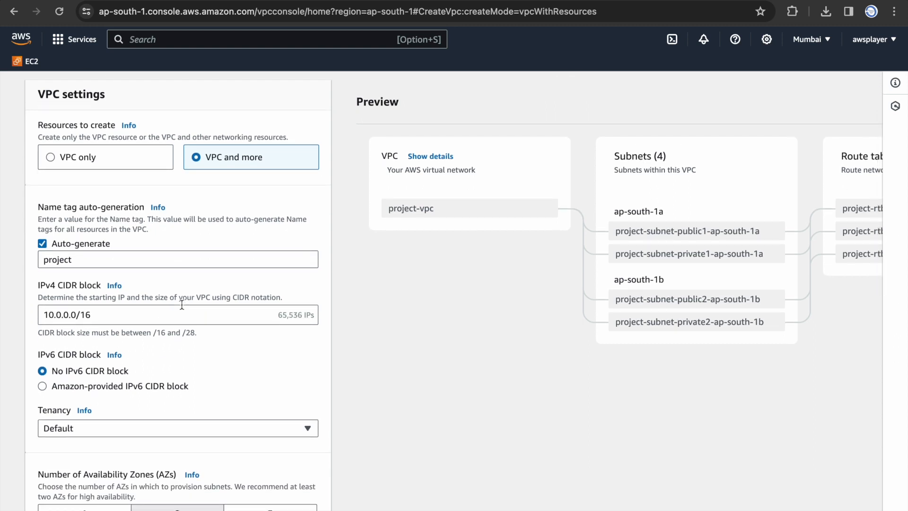
{"action": "left_click", "coordinate": [57, 156]}
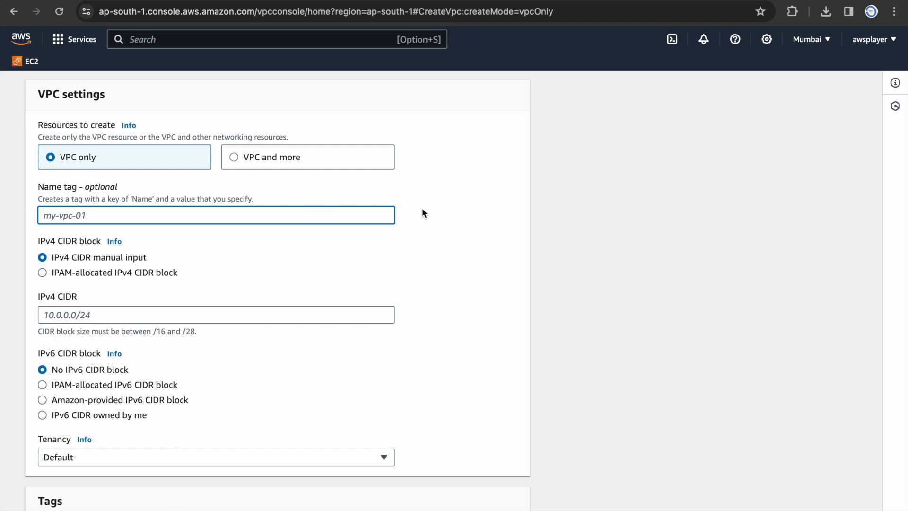
{"action": "left_click", "coordinate": [233, 157]}
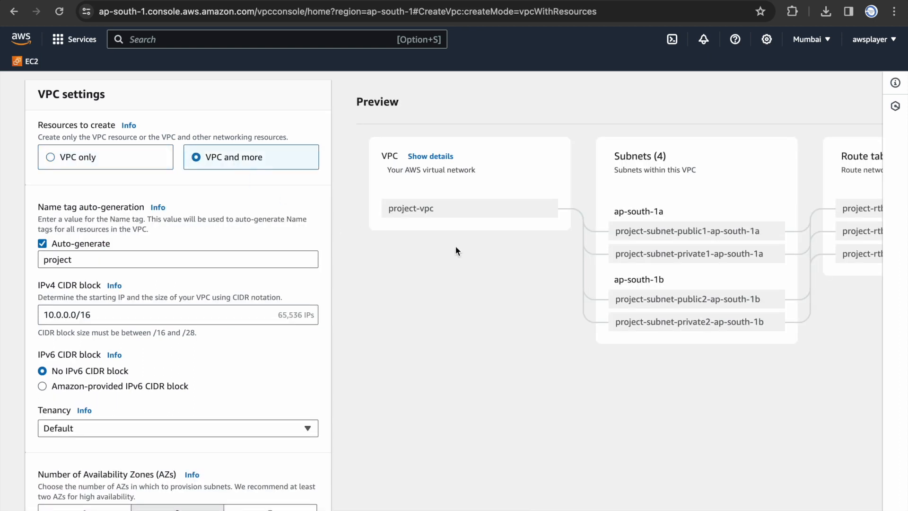
{"action": "scroll", "coordinate": [486, 254], "scroll_direction": "right", "scroll_amount": 5}
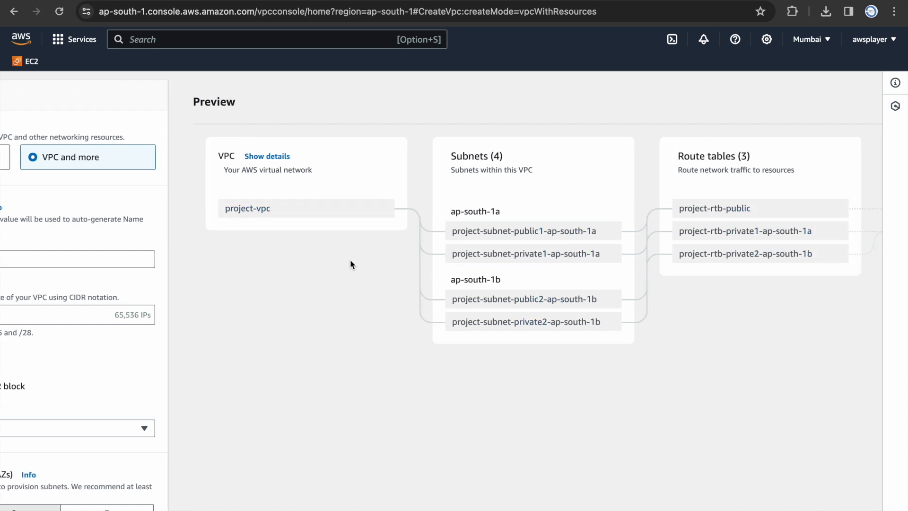
{"action": "scroll", "coordinate": [349, 259], "scroll_direction": "left", "scroll_amount": 5}
Step: Set the number of Availability Zones for the VPC to 1
{"action": "scroll", "coordinate": [141, 208], "scroll_direction": "up", "scroll_amount": 3}
{"action": "scroll", "coordinate": [152, 217], "scroll_direction": "down", "scroll_amount": 4}
{"action": "scroll", "coordinate": [152, 217], "scroll_direction": "down", "scroll_amount": 1}
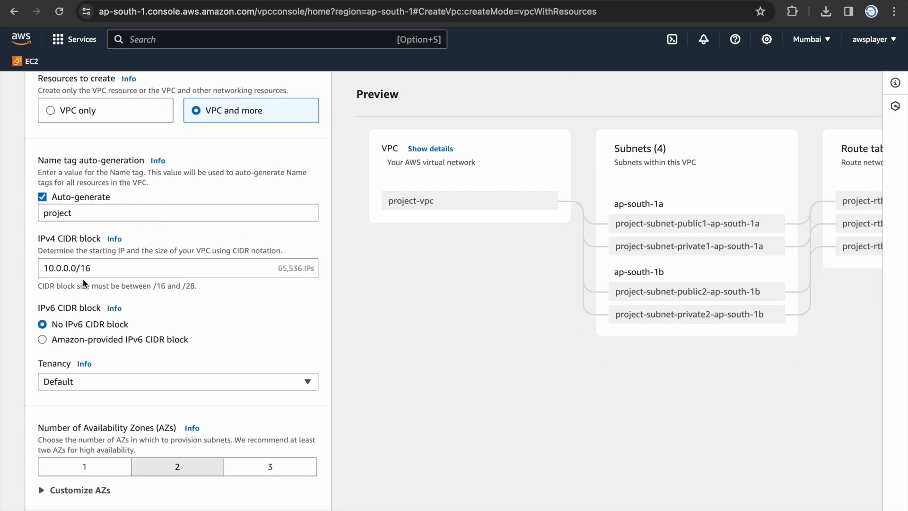
{"action": "scroll", "coordinate": [82, 278], "scroll_direction": "down", "scroll_amount": 3}
{"action": "left_click", "coordinate": [121, 198]}
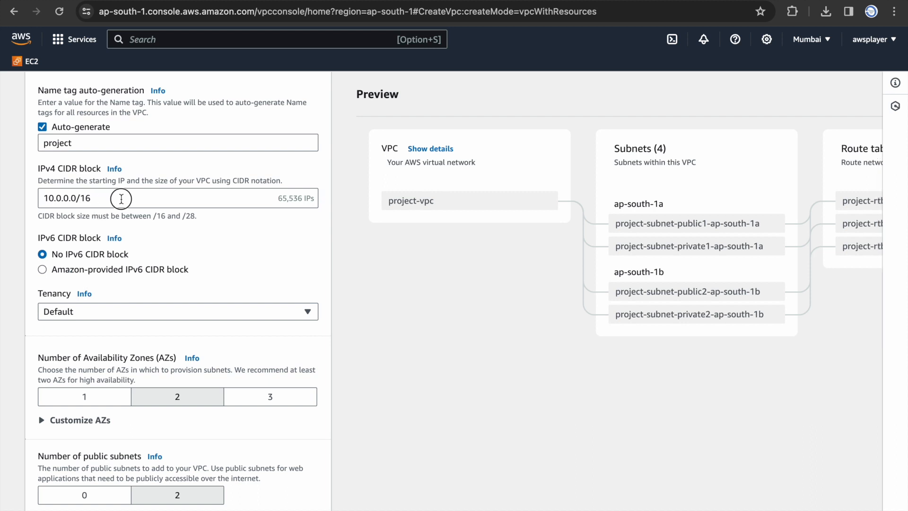
{"action": "left_click", "coordinate": [270, 277]}
{"action": "scroll", "coordinate": [155, 284], "scroll_direction": "down", "scroll_amount": 5}
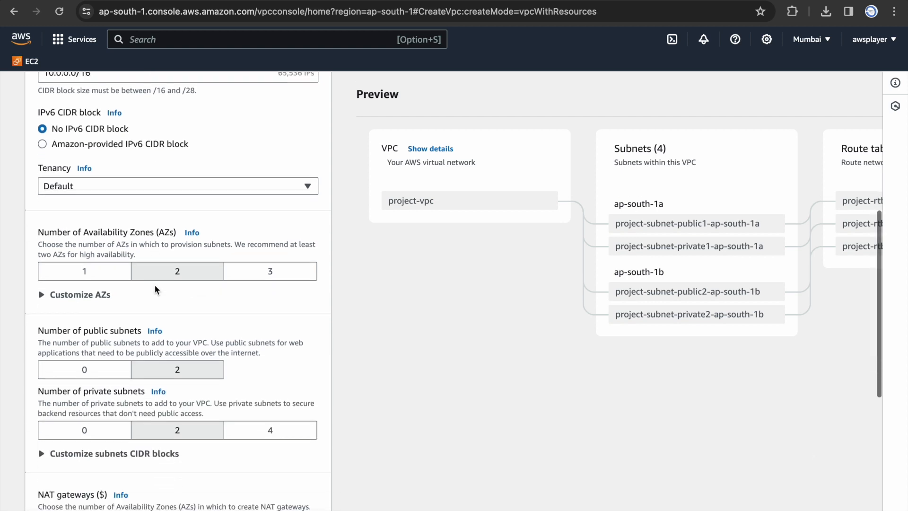
{"action": "left_click", "coordinate": [108, 271]}
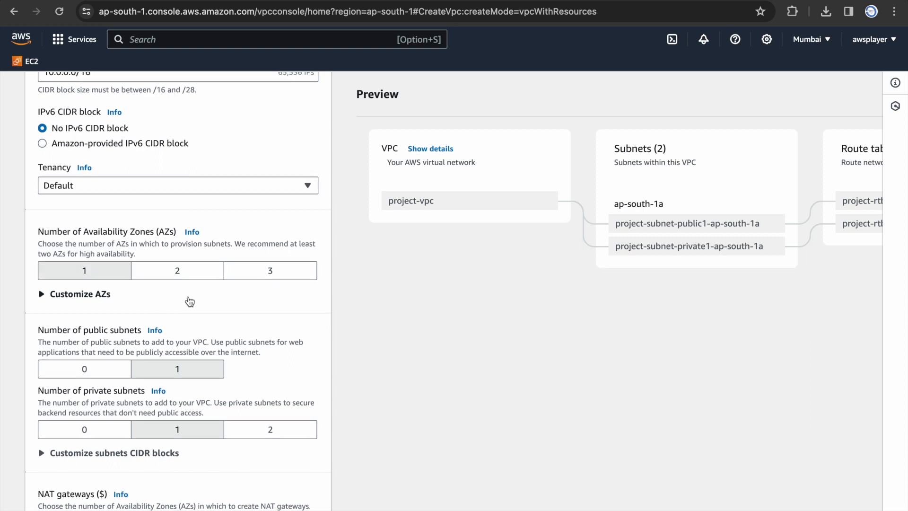
Step: Review the subnet and NAT gateway settings and set VPC endpoints to None
{"action": "scroll", "coordinate": [189, 302], "scroll_direction": "down", "scroll_amount": 3}
{"action": "scroll", "coordinate": [188, 299], "scroll_direction": "down", "scroll_amount": 2}
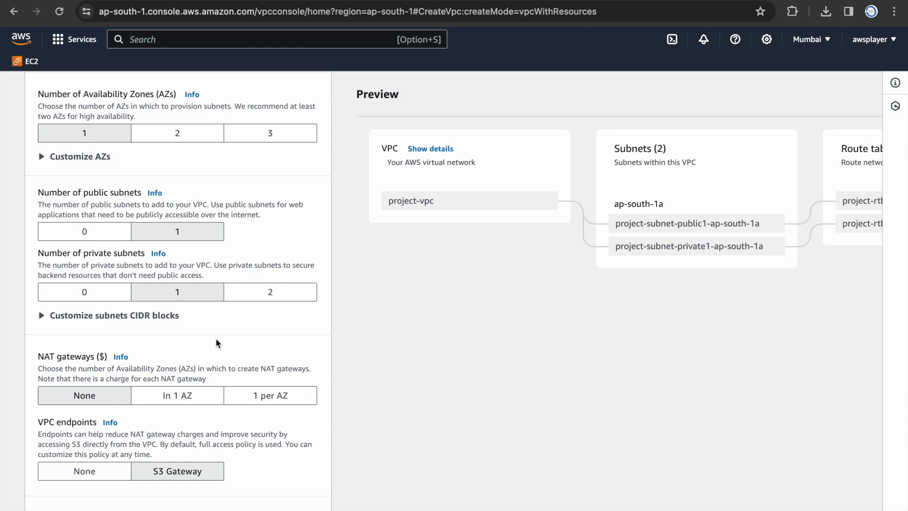
{"action": "scroll", "coordinate": [216, 339], "scroll_direction": "down", "scroll_amount": 2}
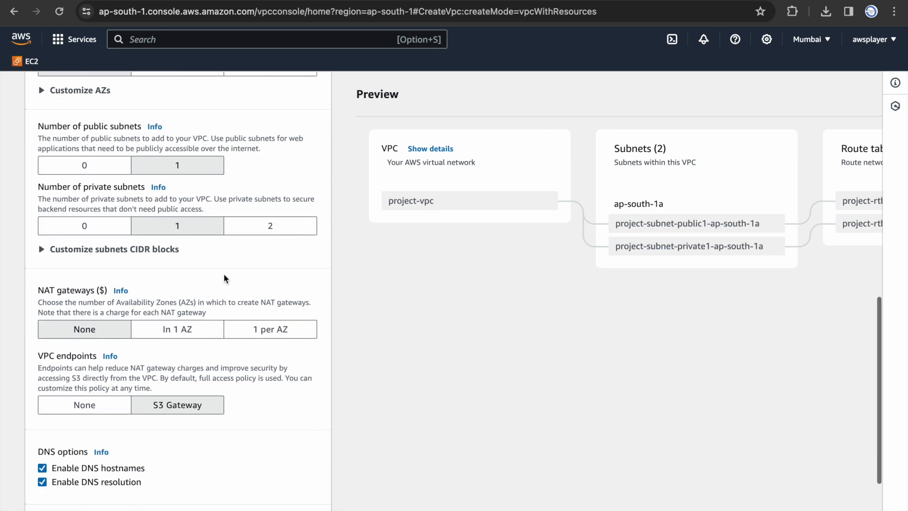
{"action": "scroll", "coordinate": [223, 284], "scroll_direction": "down", "scroll_amount": 2}
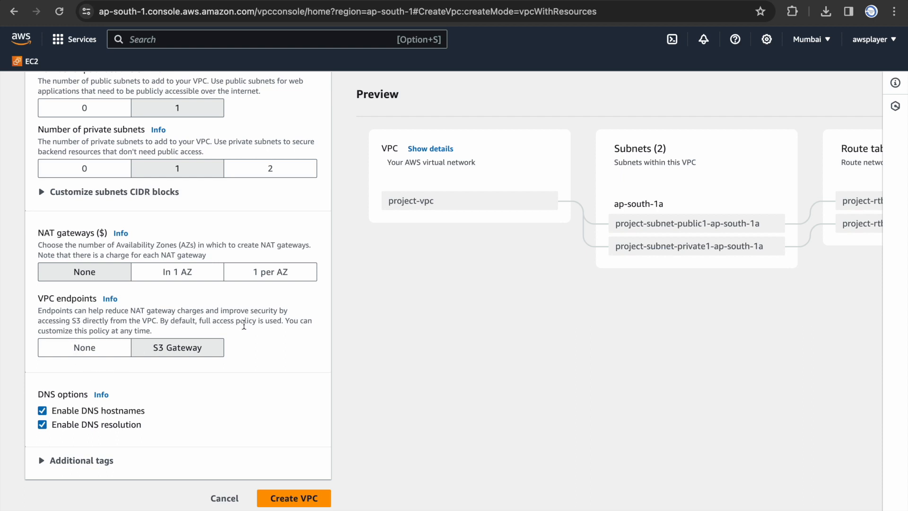
{"action": "left_click", "coordinate": [95, 348]}
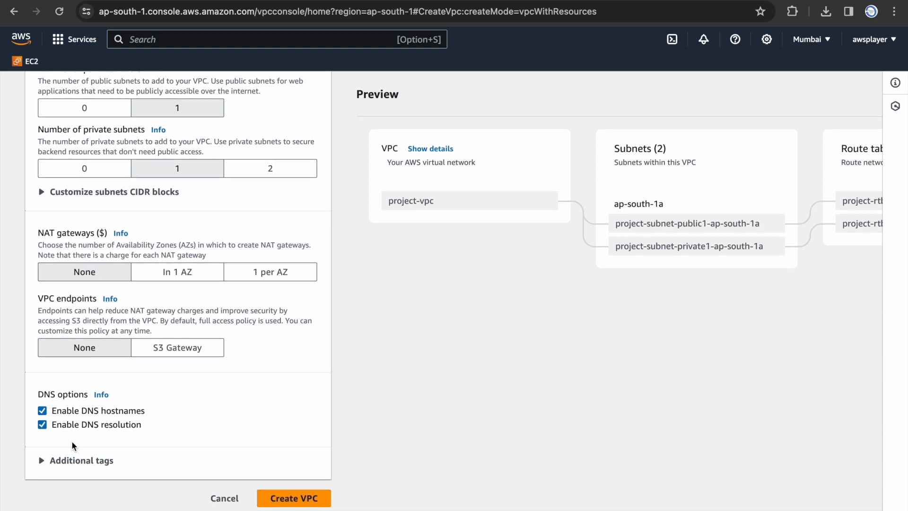
Step: Add an additional tag with key name and value myvpc, and create the VPC
{"action": "left_click", "coordinate": [54, 461]}
{"action": "scroll", "coordinate": [76, 449], "scroll_direction": "down", "scroll_amount": 2}
{"action": "left_click", "coordinate": [97, 444]}
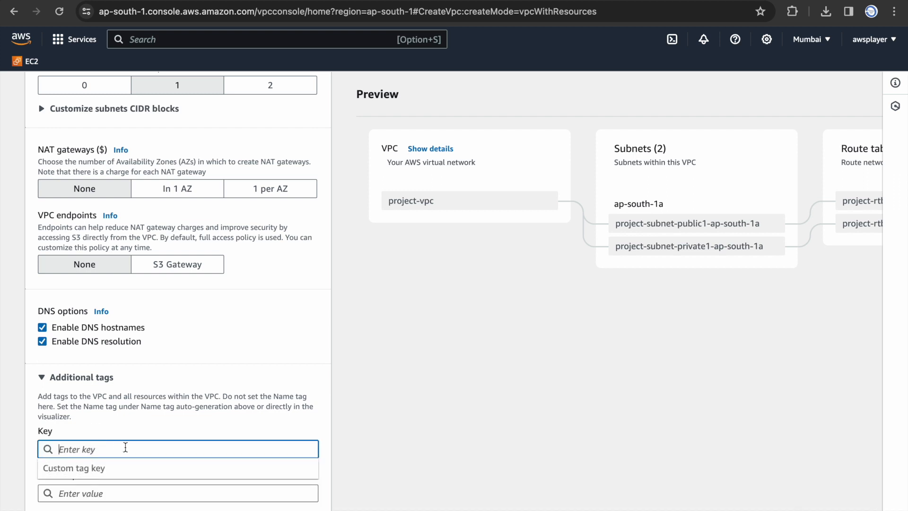
{"action": "type", "text": "name"}
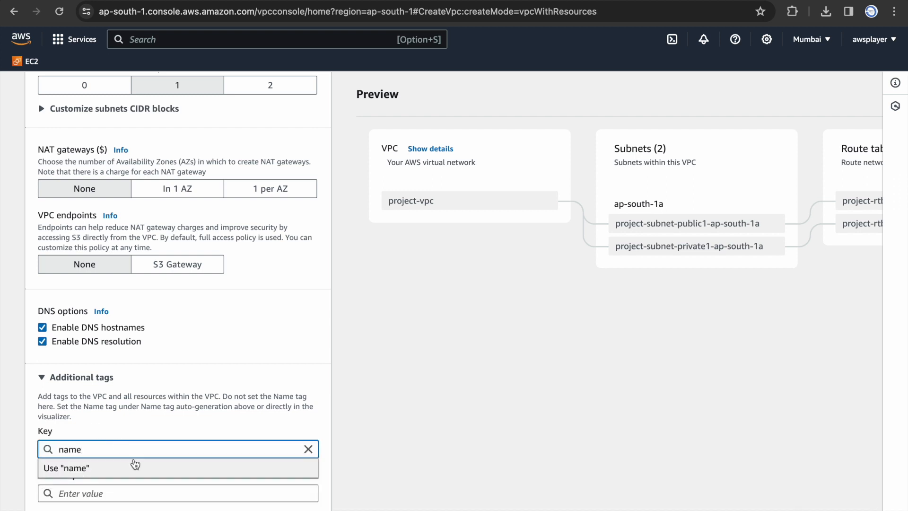
{"action": "left_click", "coordinate": [139, 470]}
{"action": "left_click", "coordinate": [109, 491]}
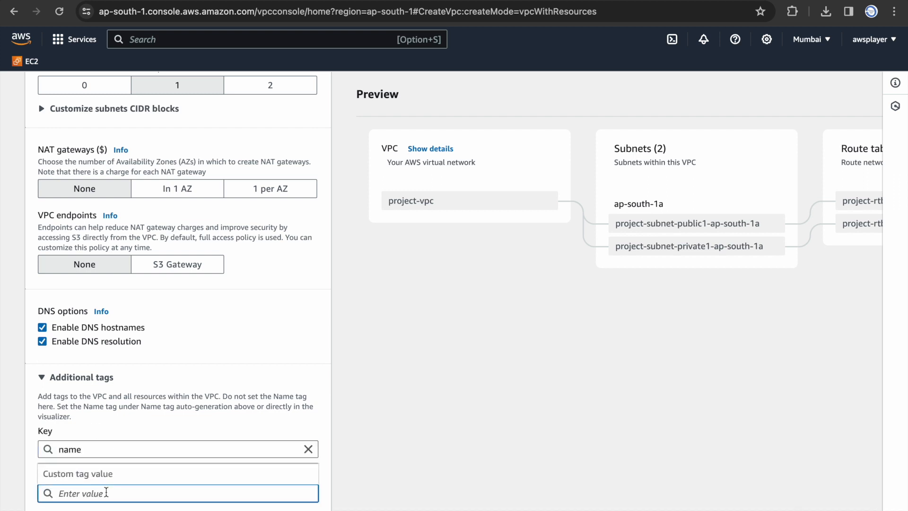
{"action": "type", "text": "myvpc"}
{"action": "left_click", "coordinate": [416, 426]}
{"action": "scroll", "coordinate": [301, 443], "scroll_direction": "down", "scroll_amount": 3}
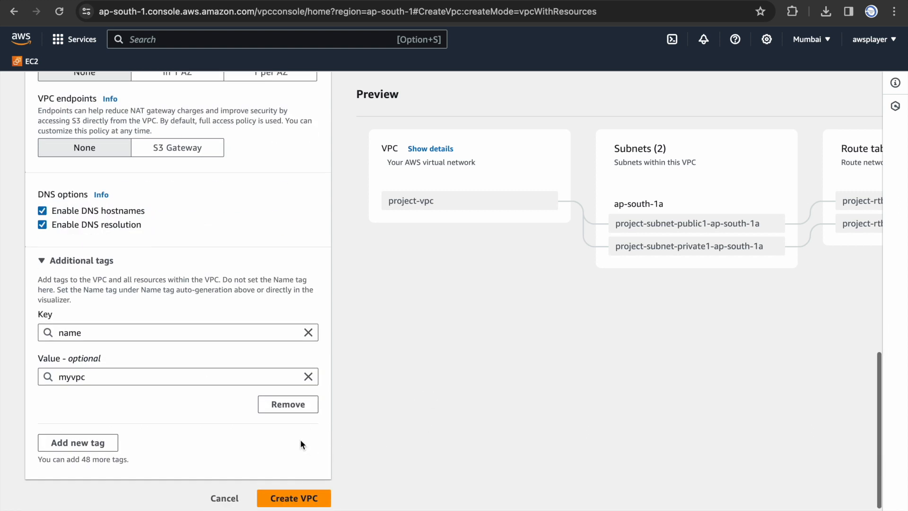
{"action": "left_click", "coordinate": [291, 497]}
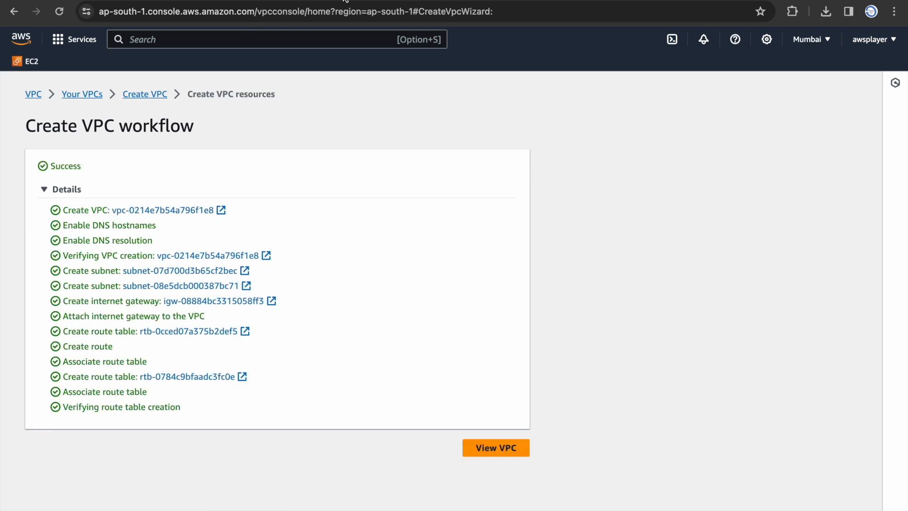
Step: Return to the original instance launch form, refresh its VPC list and check the subnet choices
{"action": "left_click", "coordinate": [93, 0]}
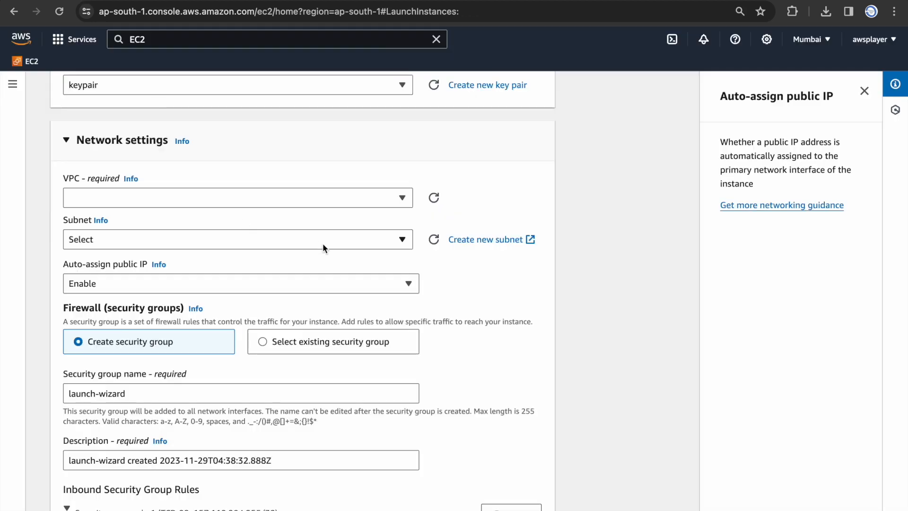
{"action": "left_click", "coordinate": [434, 198]}
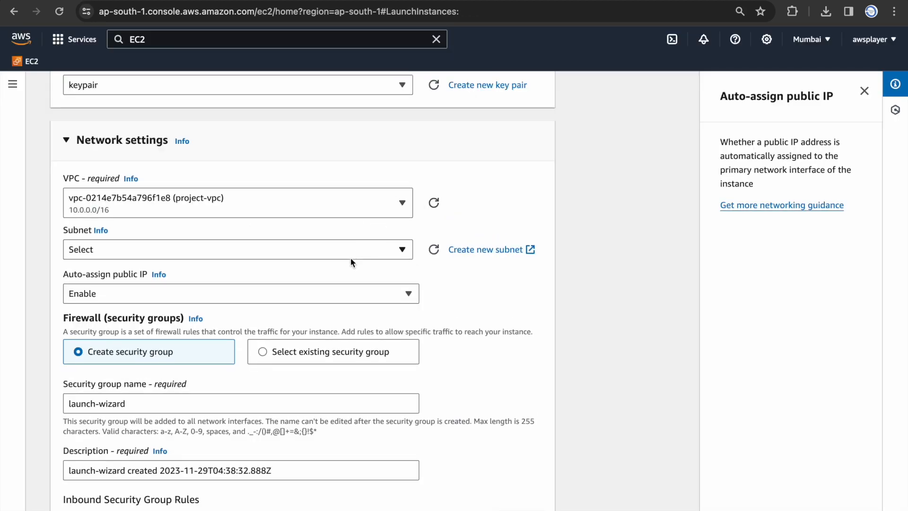
{"action": "left_click", "coordinate": [399, 250]}
{"action": "left_click", "coordinate": [462, 269]}
Step: Start creating a new subnet from the network settings and assign it to project-vpc
{"action": "left_click", "coordinate": [481, 249]}
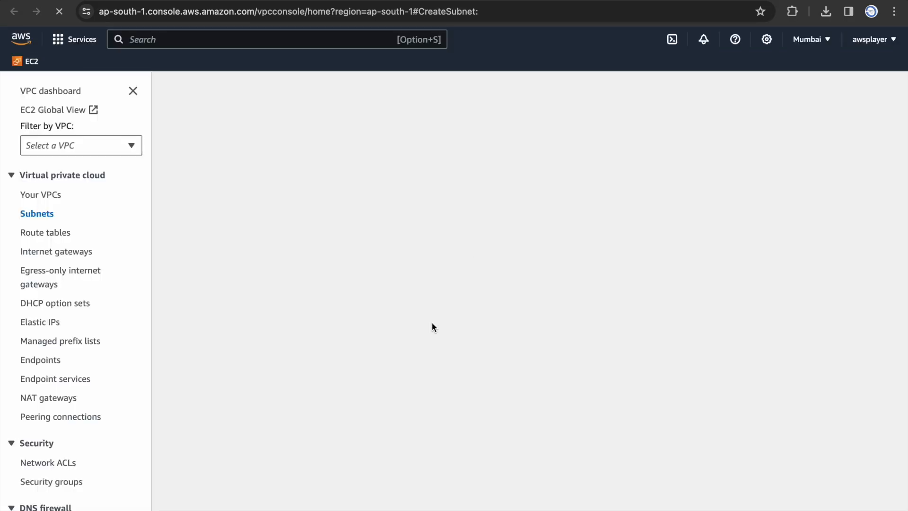
{"action": "left_click", "coordinate": [200, 216]}
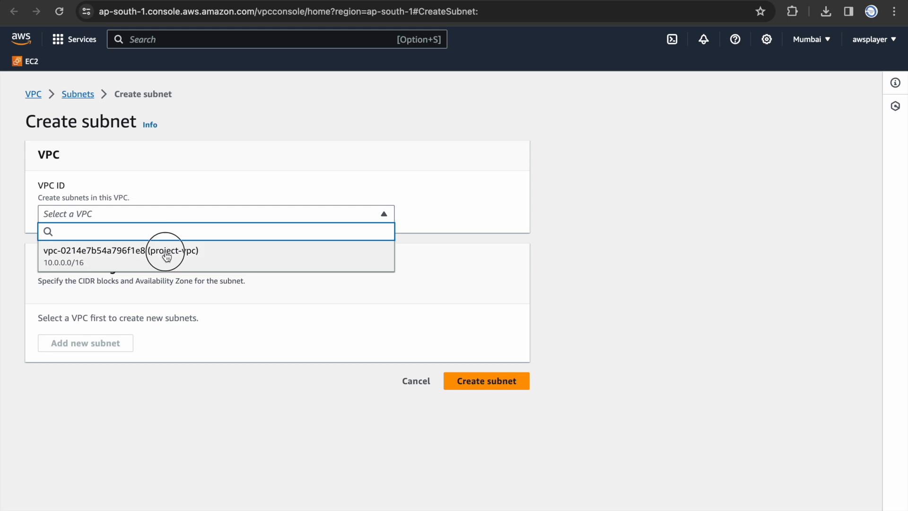
{"action": "left_click", "coordinate": [168, 252]}
Step: Set the new subnet's Availability Zone to Asia Pacific (Mumbai) / ap-south-1a, leaving the subnet name empty
{"action": "scroll", "coordinate": [202, 355], "scroll_direction": "down", "scroll_amount": 1}
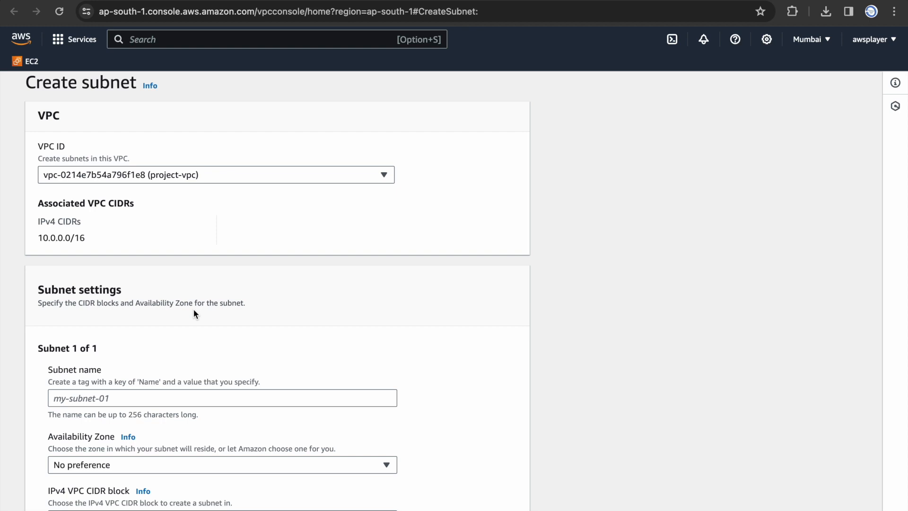
{"action": "scroll", "coordinate": [142, 340], "scroll_direction": "down", "scroll_amount": 3}
{"action": "left_click", "coordinate": [121, 338]}
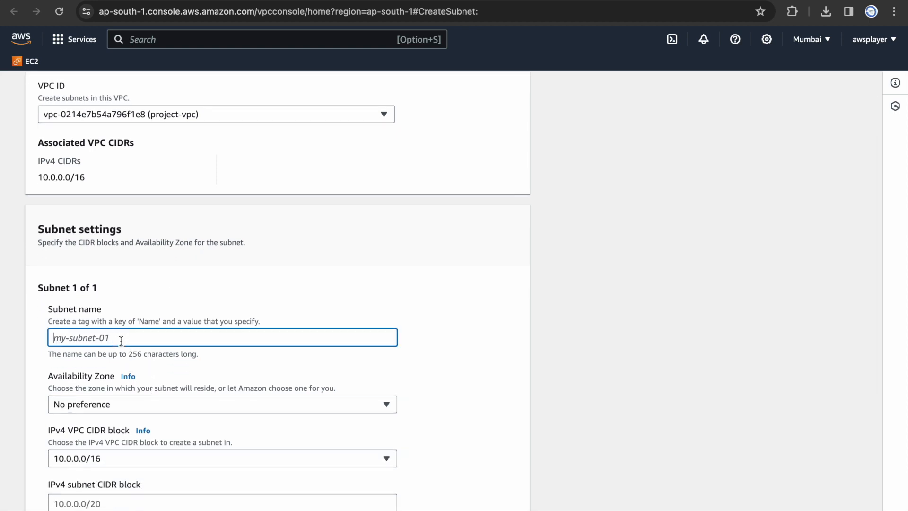
{"action": "scroll", "coordinate": [177, 388], "scroll_direction": "down", "scroll_amount": 2}
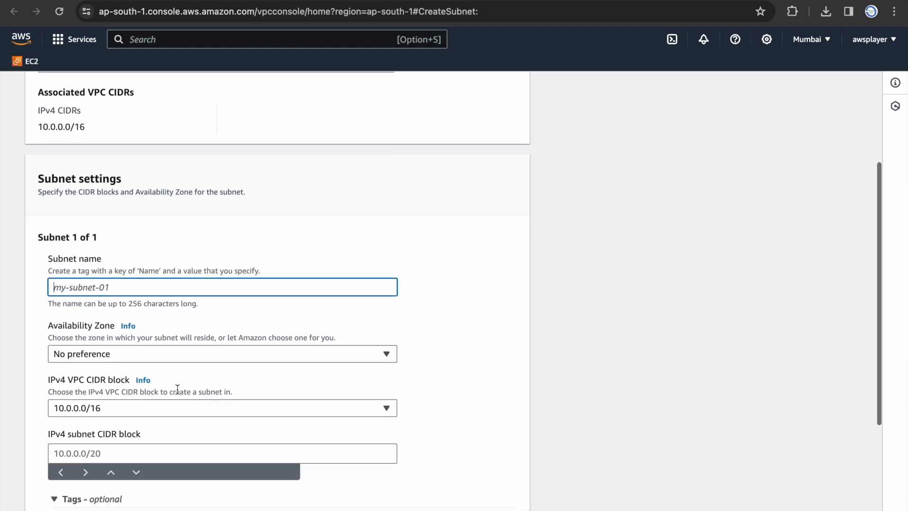
{"action": "scroll", "coordinate": [177, 387], "scroll_direction": "down", "scroll_amount": 1}
{"action": "left_click", "coordinate": [148, 334]}
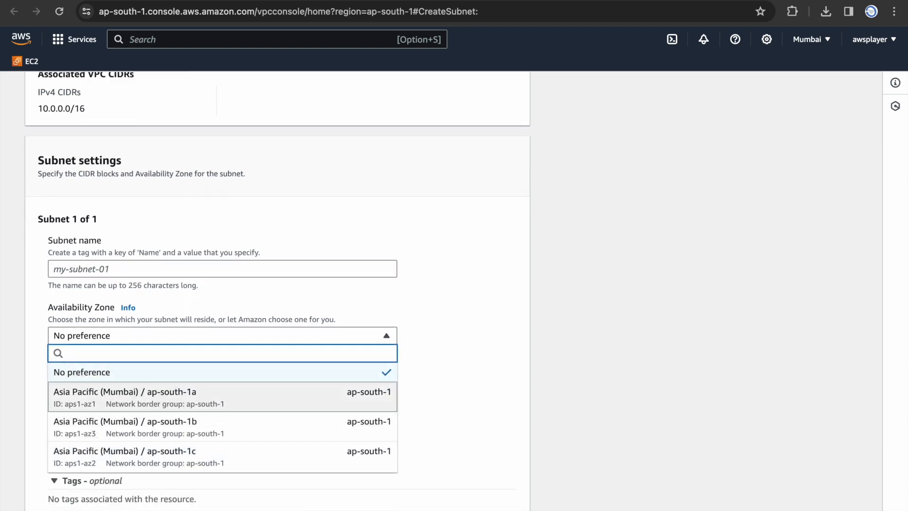
{"action": "left_click", "coordinate": [160, 394]}
Step: Set the IPv4 subnet CIDR block to 10.0.25.0/24
{"action": "scroll", "coordinate": [220, 369], "scroll_direction": "down", "scroll_amount": 2}
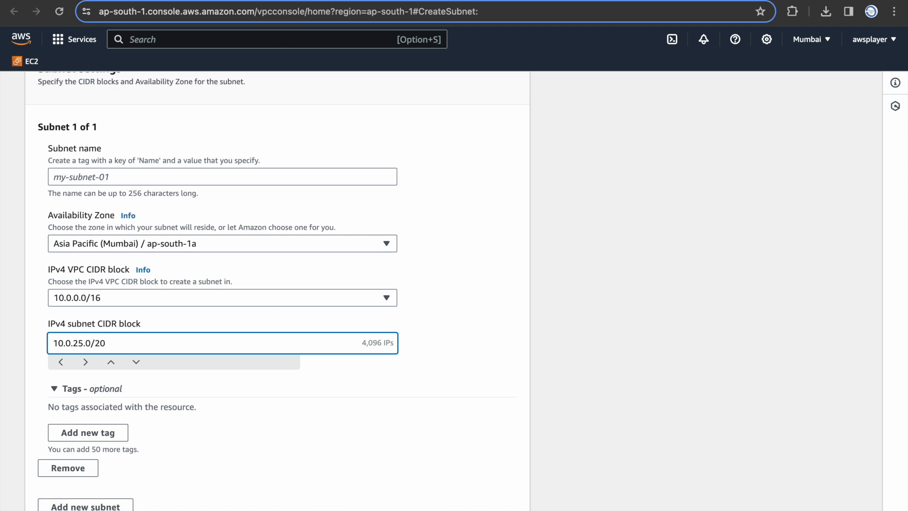
{"action": "key", "text": "BackSpace"}
{"action": "key", "text": "BackSpace"}
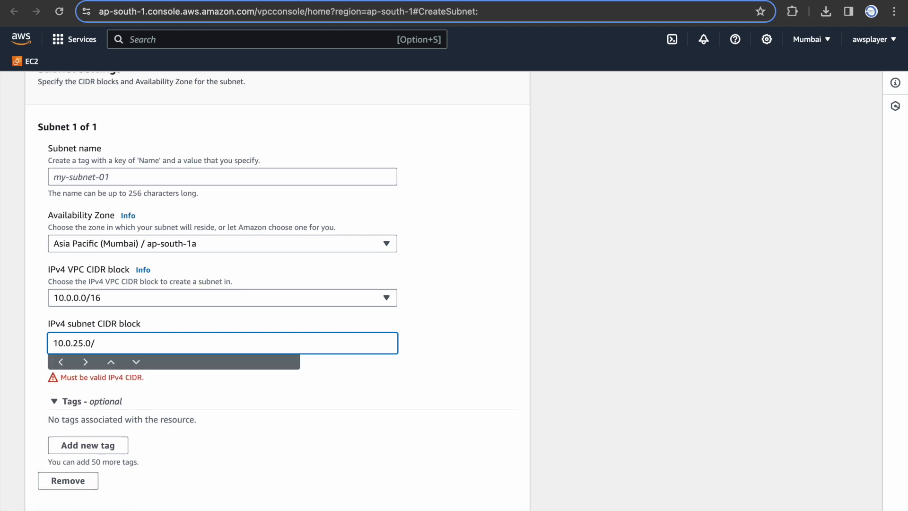
{"action": "type", "text": "2"}
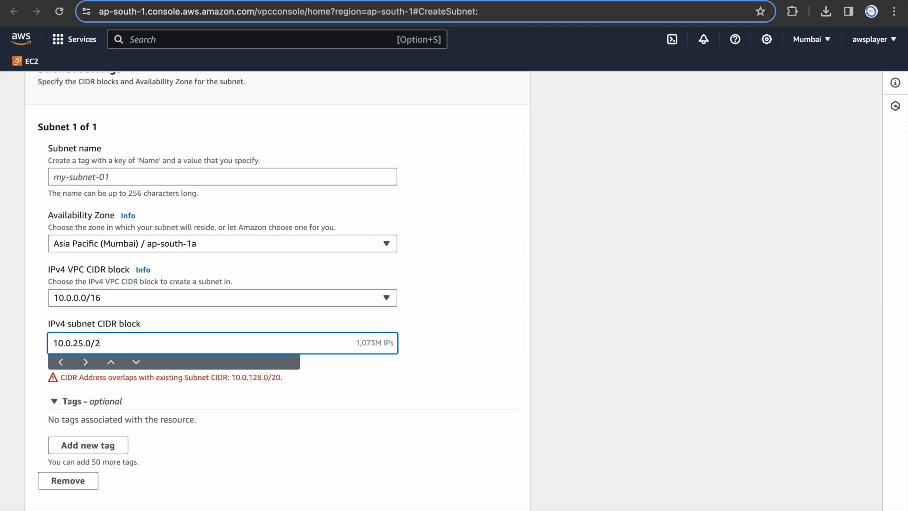
{"action": "type", "text": "4"}
{"action": "left_click", "coordinate": [517, 389]}
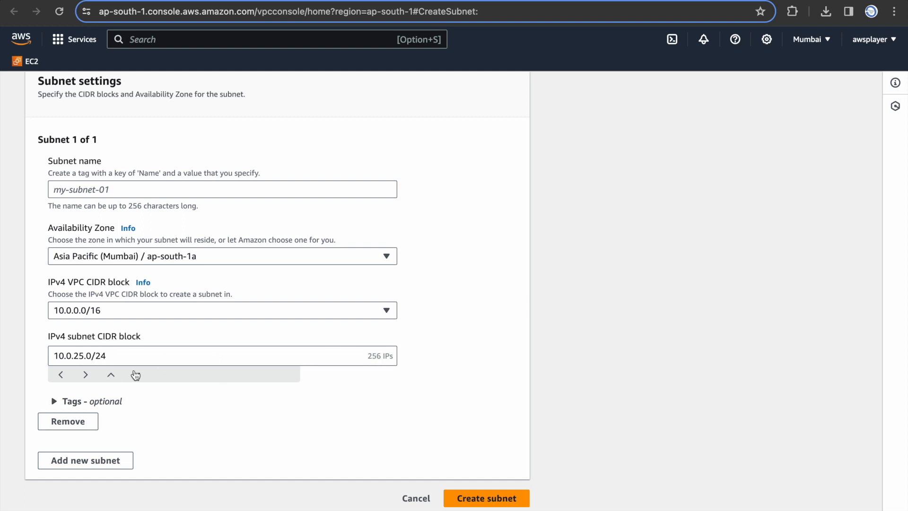
Step: Create the subnet, return to the instance launch form and refresh its subnet list
{"action": "left_click", "coordinate": [475, 499]}
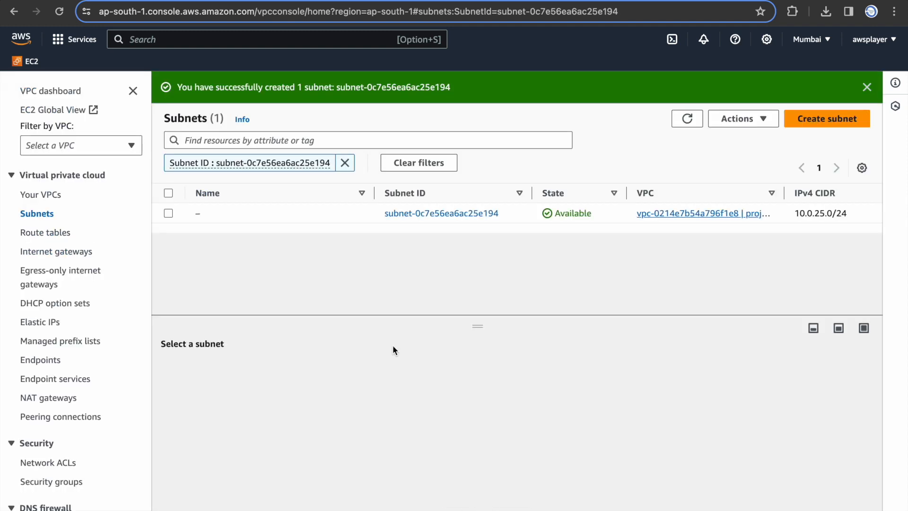
{"action": "left_click", "coordinate": [134, 1]}
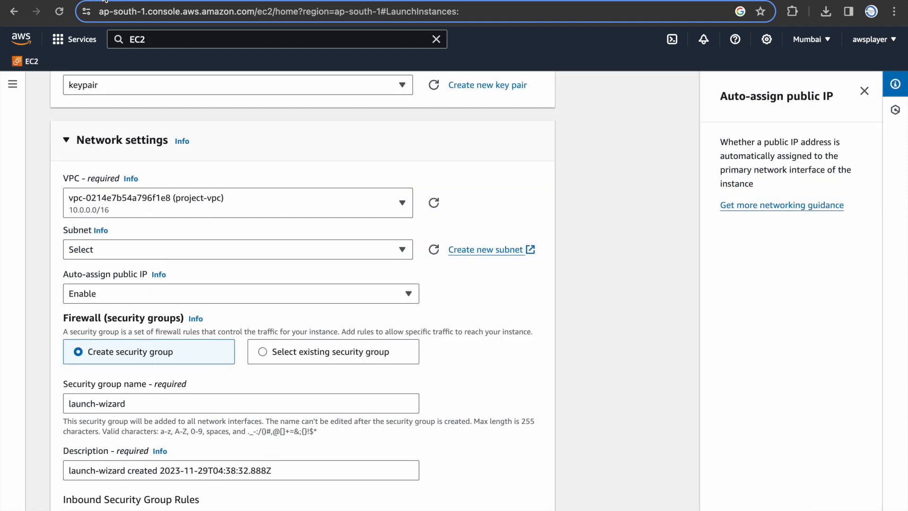
{"action": "left_click", "coordinate": [434, 252]}
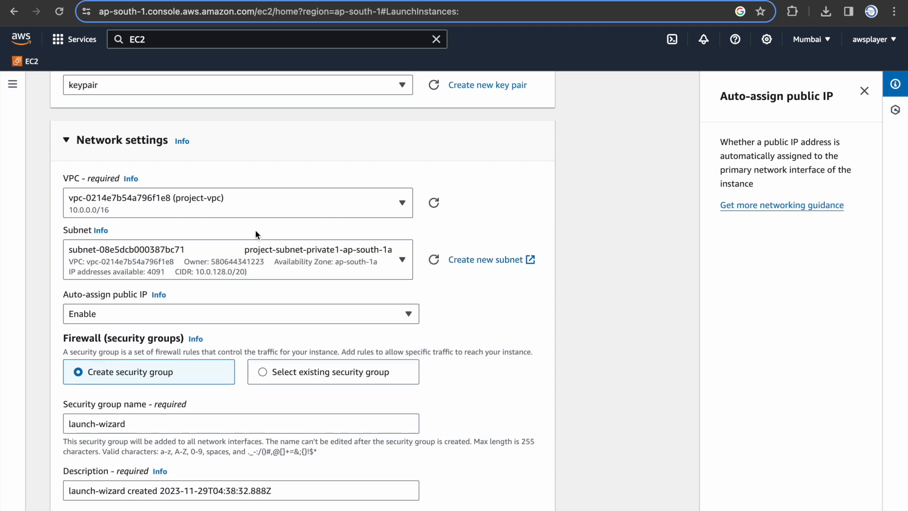
Step: Try adding a second EBS volume in the storage configuration, check its volume type choices and remove it
{"action": "scroll", "coordinate": [311, 315], "scroll_direction": "down", "scroll_amount": 14}
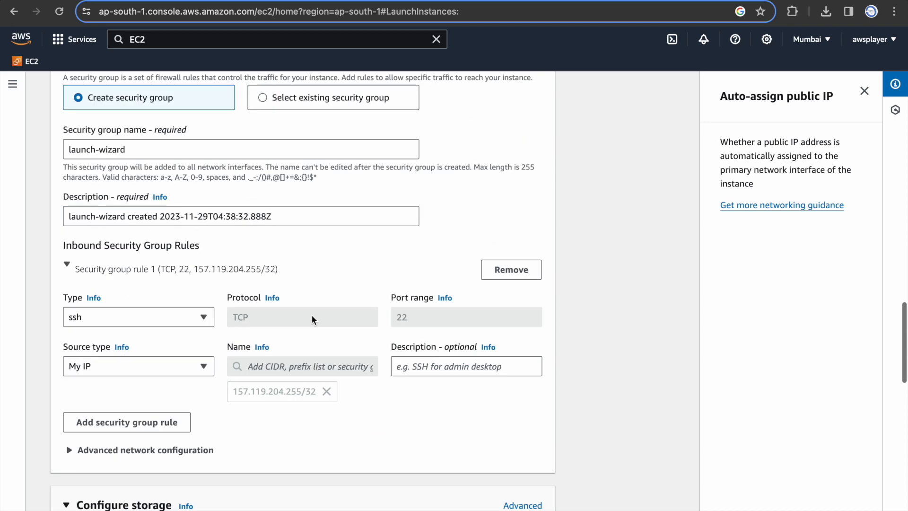
{"action": "scroll", "coordinate": [311, 314], "scroll_direction": "down", "scroll_amount": 2}
{"action": "scroll", "coordinate": [312, 315], "scroll_direction": "up", "scroll_amount": 1}
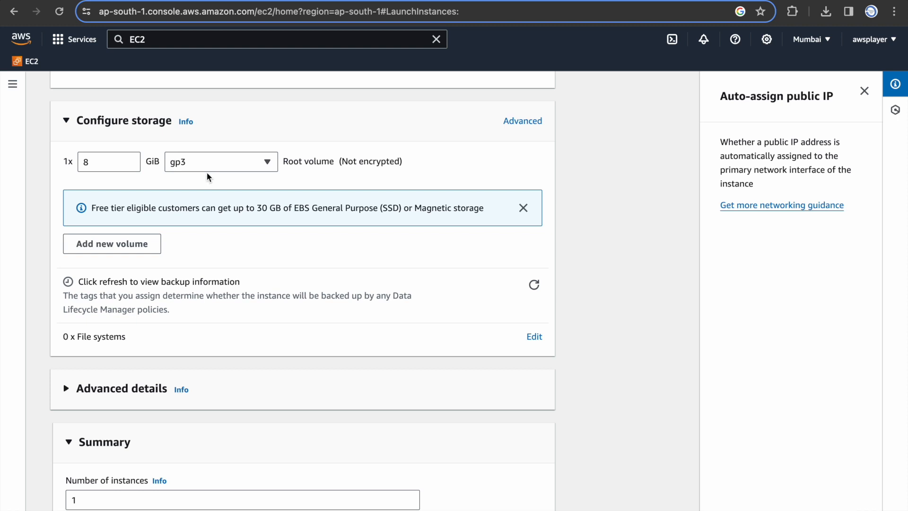
{"action": "scroll", "coordinate": [235, 268], "scroll_direction": "down", "scroll_amount": 1}
{"action": "scroll", "coordinate": [234, 267], "scroll_direction": "down", "scroll_amount": 3}
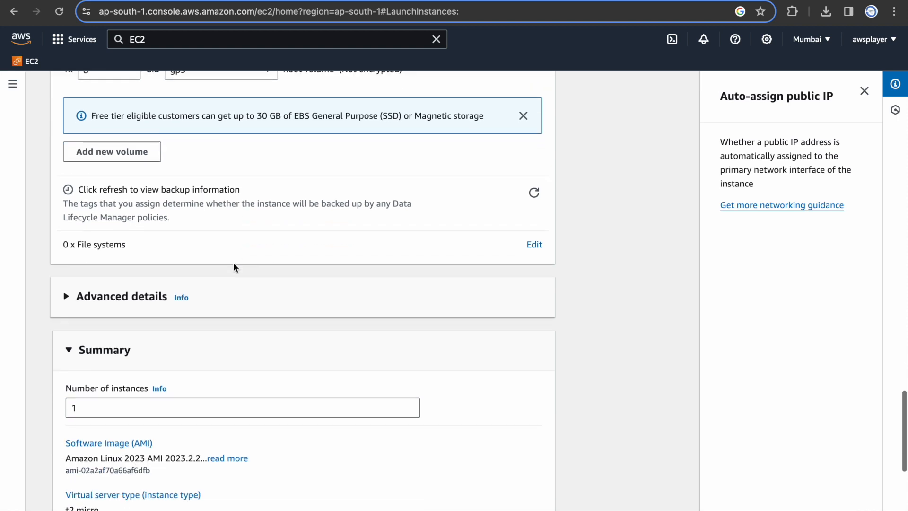
{"action": "scroll", "coordinate": [233, 265], "scroll_direction": "up", "scroll_amount": 1}
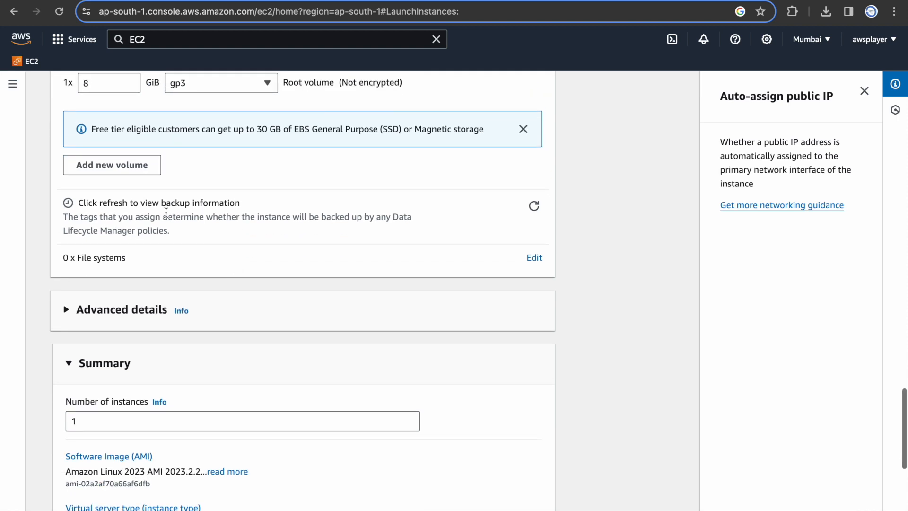
{"action": "left_click", "coordinate": [133, 171]}
{"action": "scroll", "coordinate": [203, 215], "scroll_direction": "up", "scroll_amount": 3}
{"action": "left_click", "coordinate": [215, 205]}
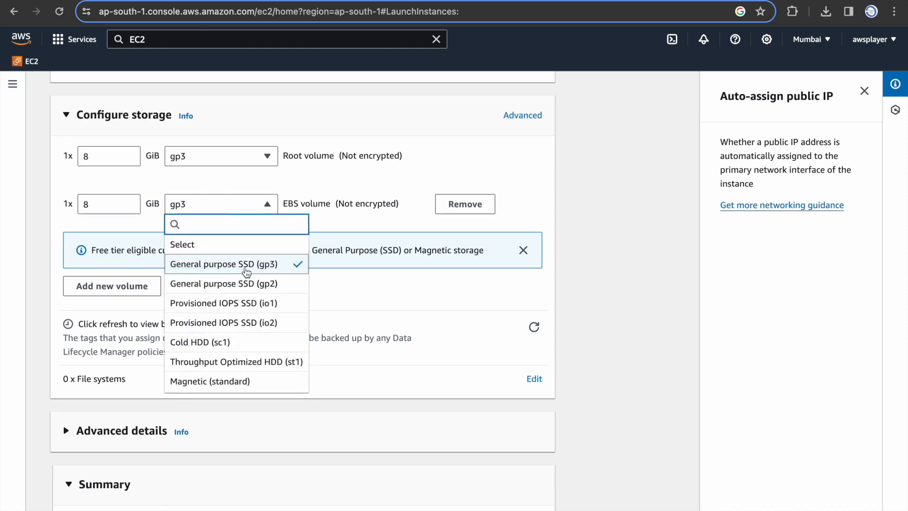
{"action": "left_click", "coordinate": [485, 209]}
Step: Examine the advanced details of the launch form, including the IAM instance profile choices, and collapse the section
{"action": "scroll", "coordinate": [393, 303], "scroll_direction": "down", "scroll_amount": 5}
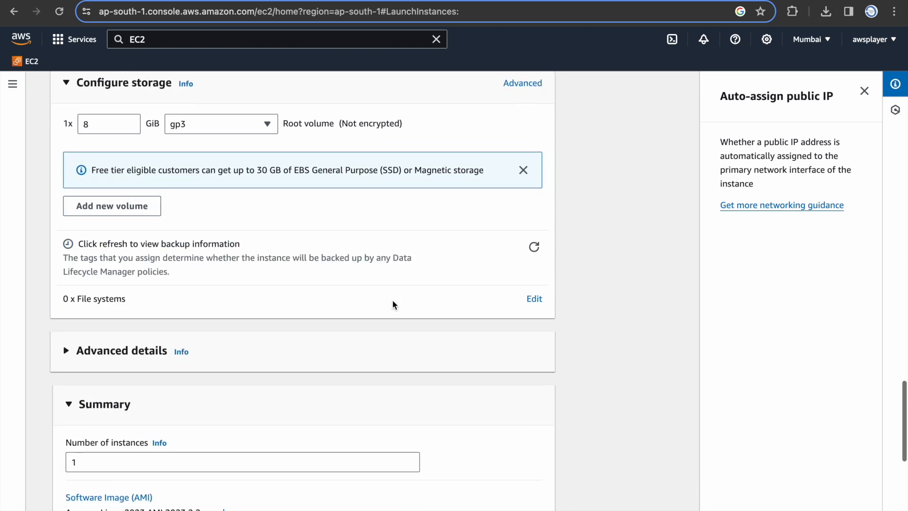
{"action": "left_click", "coordinate": [116, 257]}
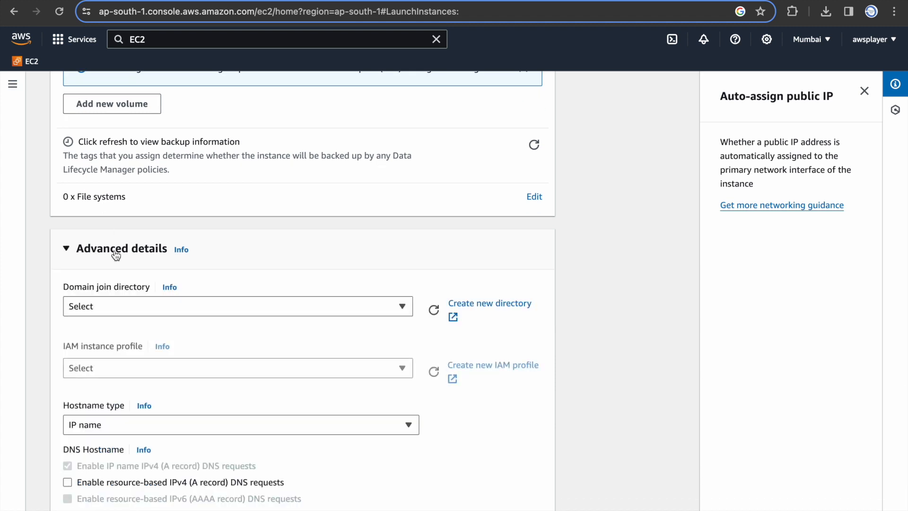
{"action": "scroll", "coordinate": [263, 326], "scroll_direction": "down", "scroll_amount": 2}
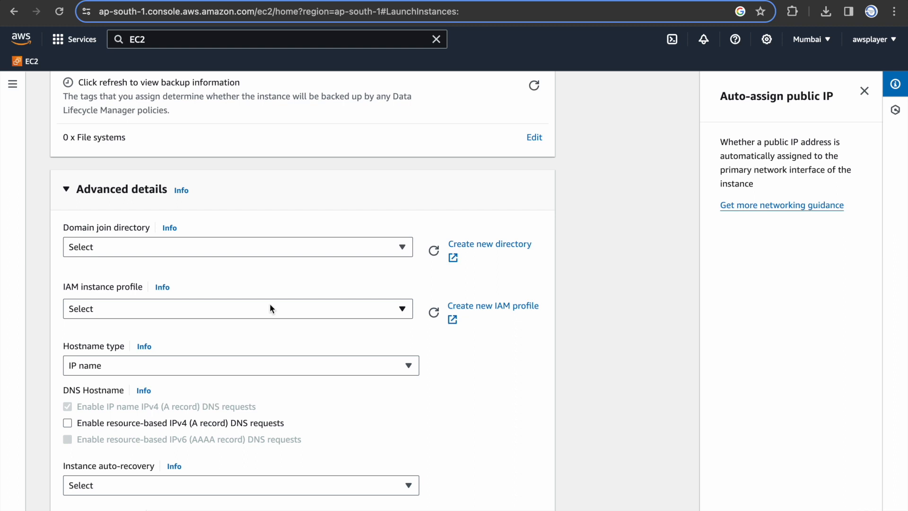
{"action": "left_click", "coordinate": [269, 308]}
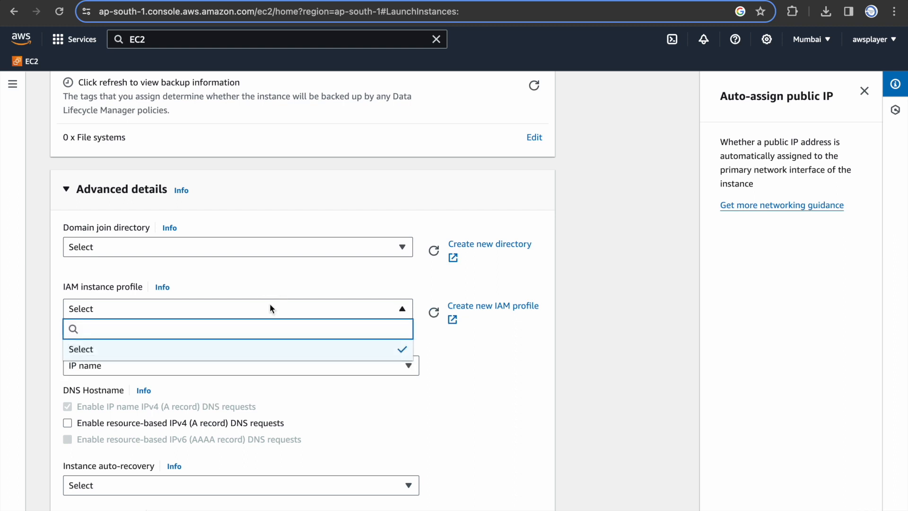
{"action": "left_click", "coordinate": [509, 373]}
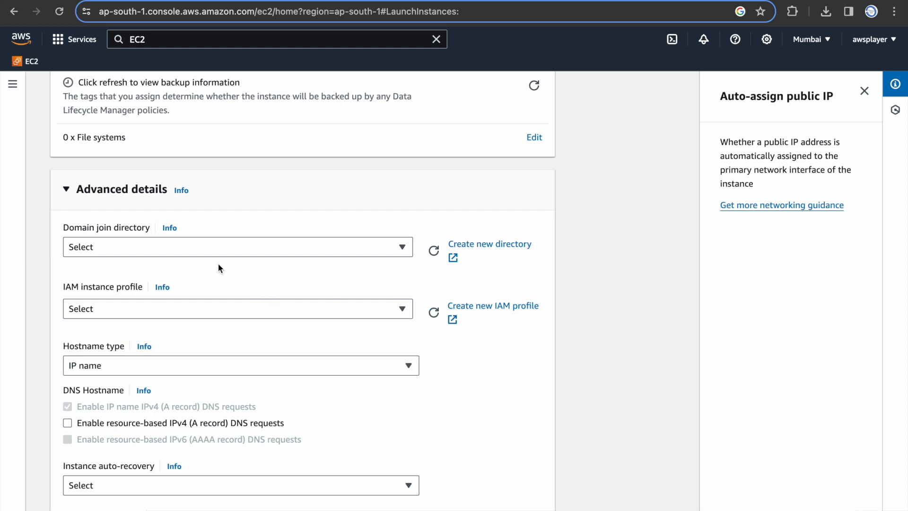
{"action": "scroll", "coordinate": [218, 268], "scroll_direction": "down", "scroll_amount": 3}
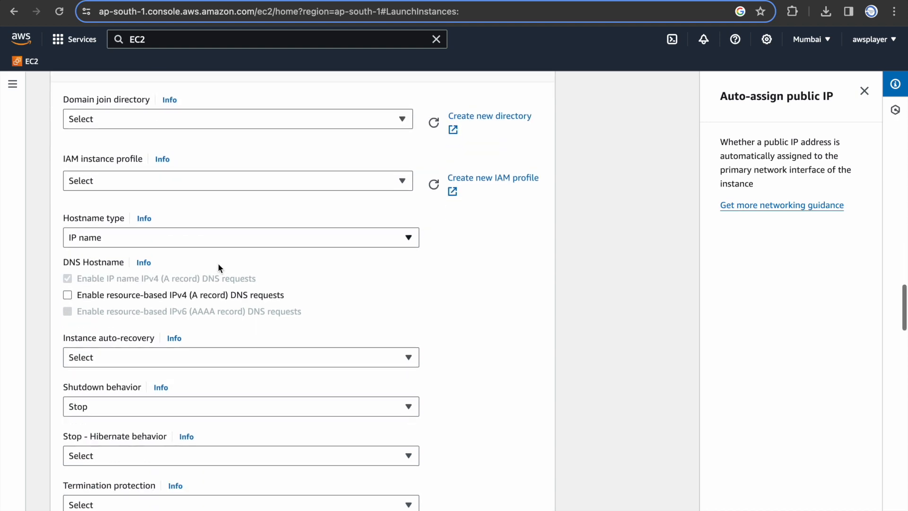
{"action": "scroll", "coordinate": [218, 268], "scroll_direction": "up", "scroll_amount": 3}
{"action": "left_click", "coordinate": [97, 203]}
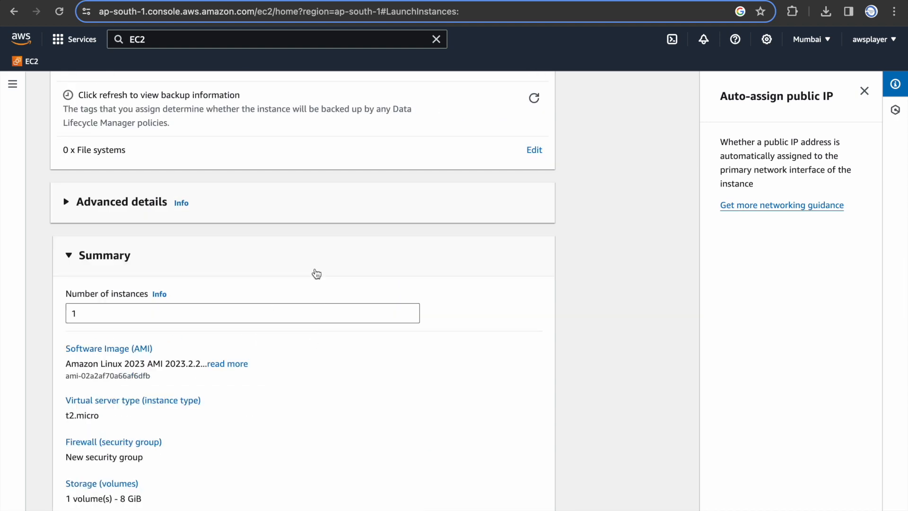
Step: Set the number of instances to 2 and check the EC2 Auto Scaling suggestion without continuing into it
{"action": "scroll", "coordinate": [316, 274], "scroll_direction": "down", "scroll_amount": 2}
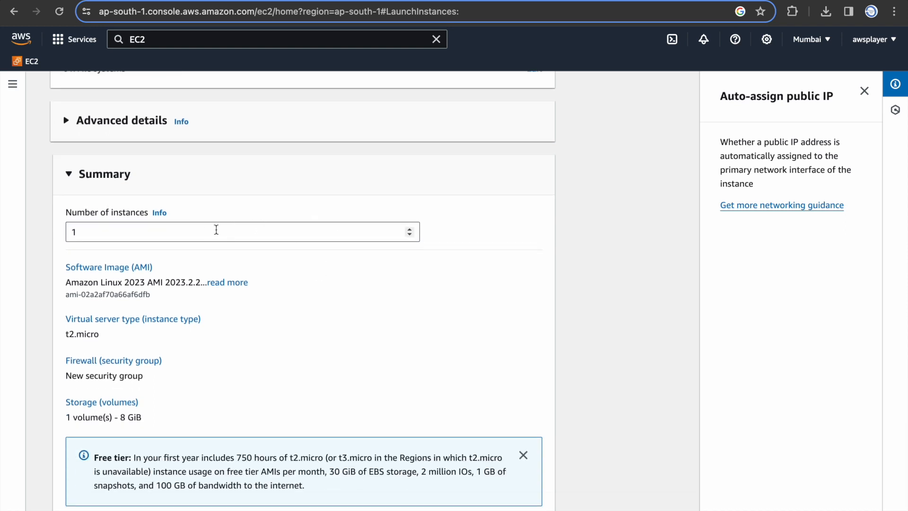
{"action": "left_click", "coordinate": [410, 230]}
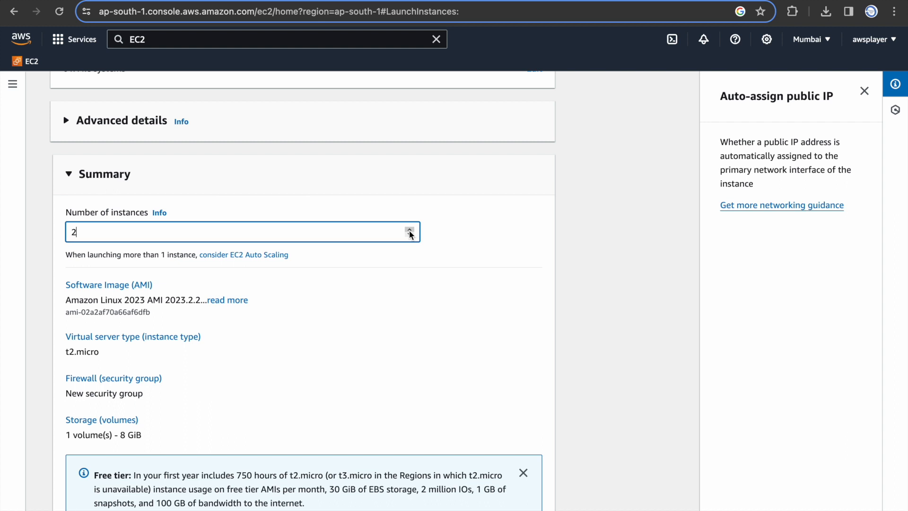
{"action": "left_click", "coordinate": [256, 256]}
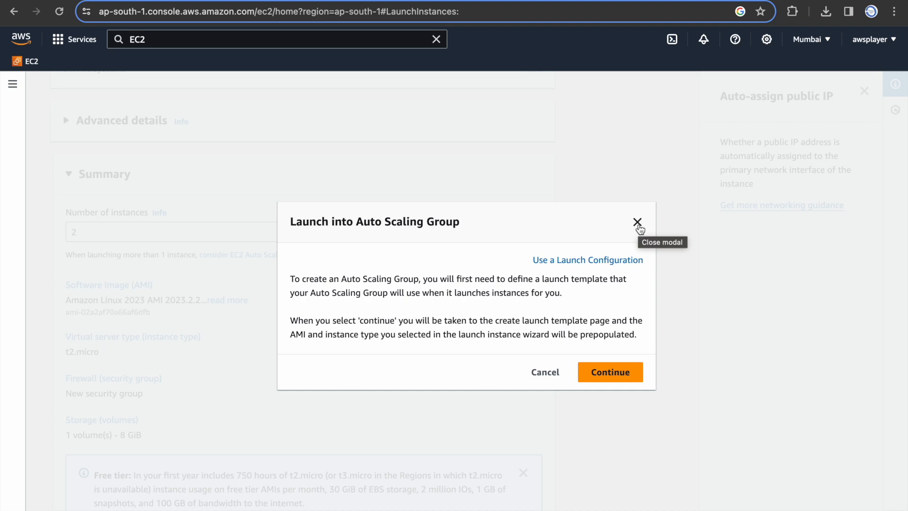
{"action": "left_click", "coordinate": [637, 223]}
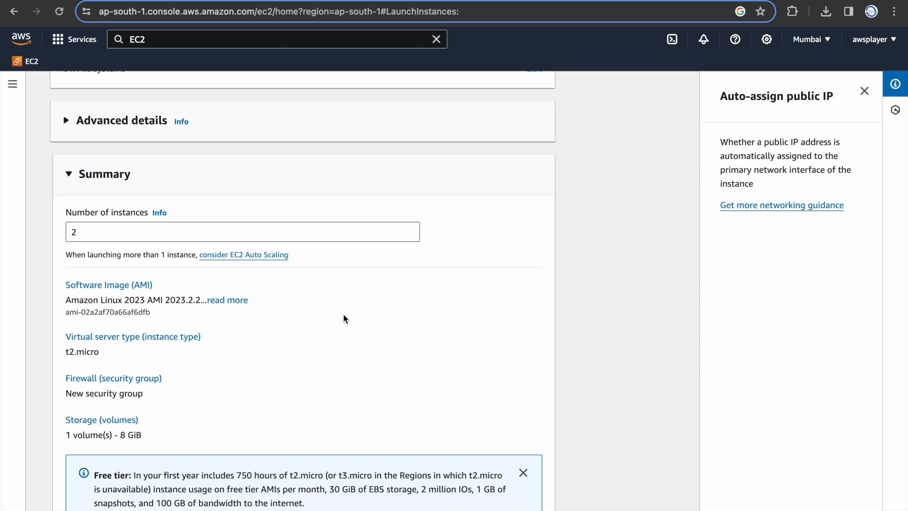
Step: Launch the instances with the configured settings and open the instances list from the EC2 dashboard
{"action": "scroll", "coordinate": [344, 318], "scroll_direction": "down", "scroll_amount": 2}
{"action": "left_click_drag", "start_coordinate": [152, 372], "coordinate": [219, 406]}
{"action": "left_click", "coordinate": [263, 325]}
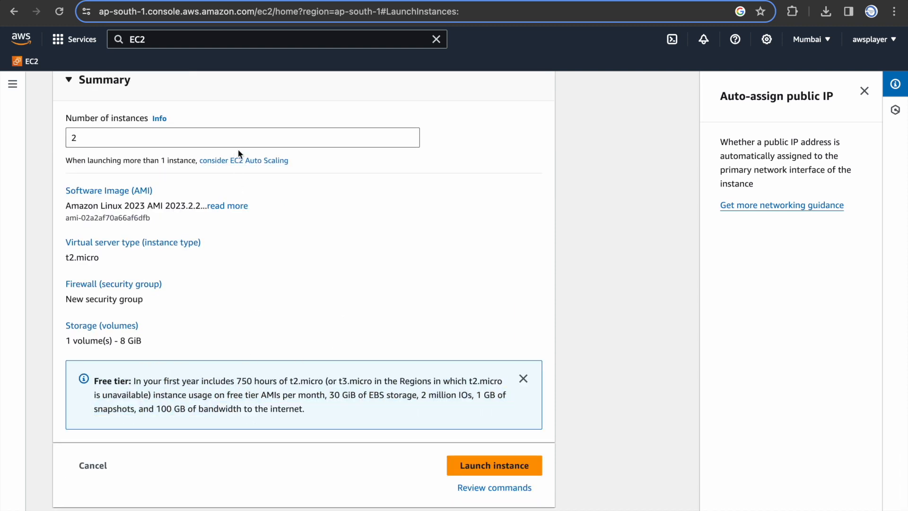
{"action": "left_click", "coordinate": [517, 468]}
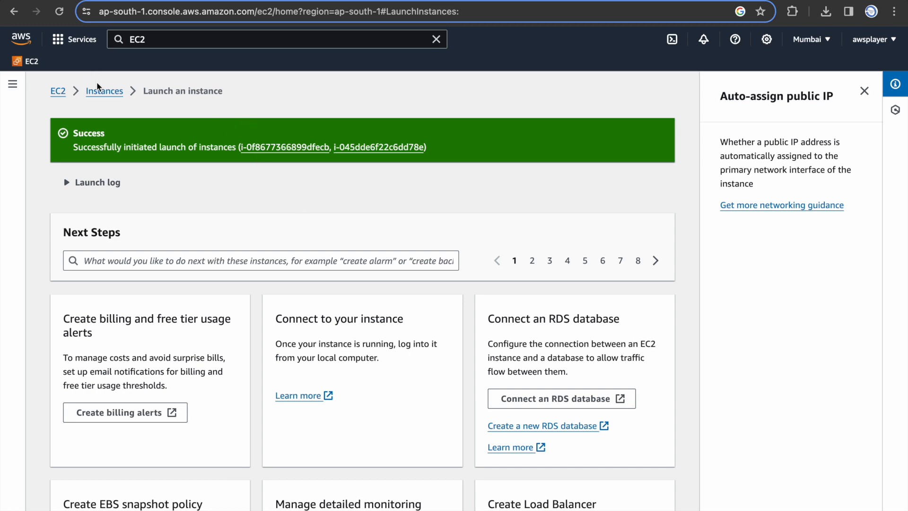
{"action": "left_click", "coordinate": [60, 94]}
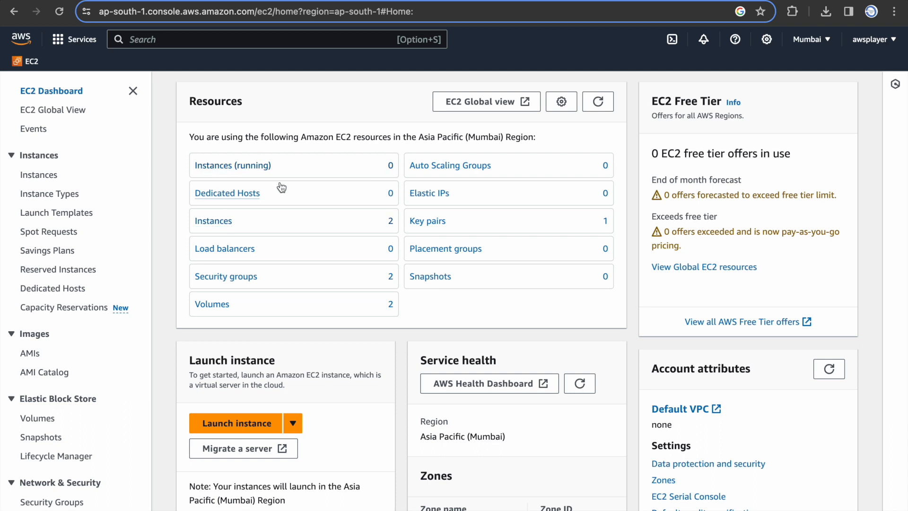
{"action": "left_click", "coordinate": [226, 221]}
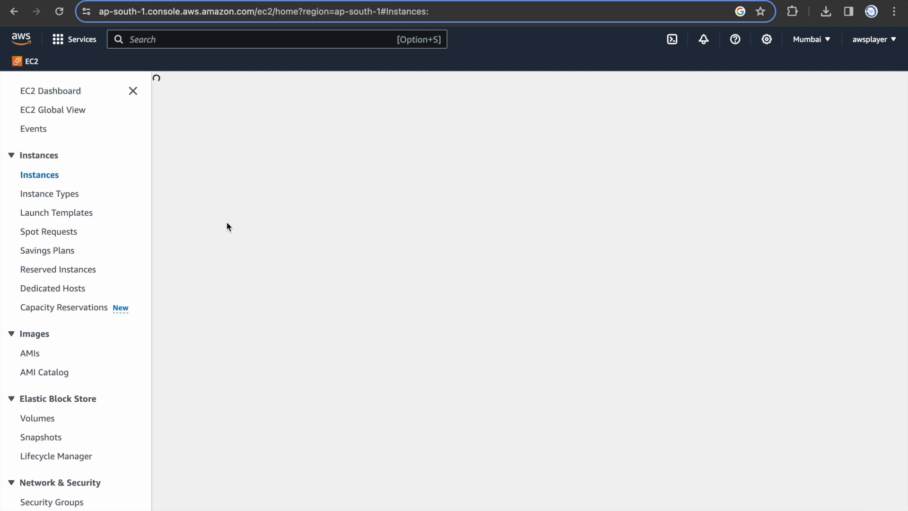